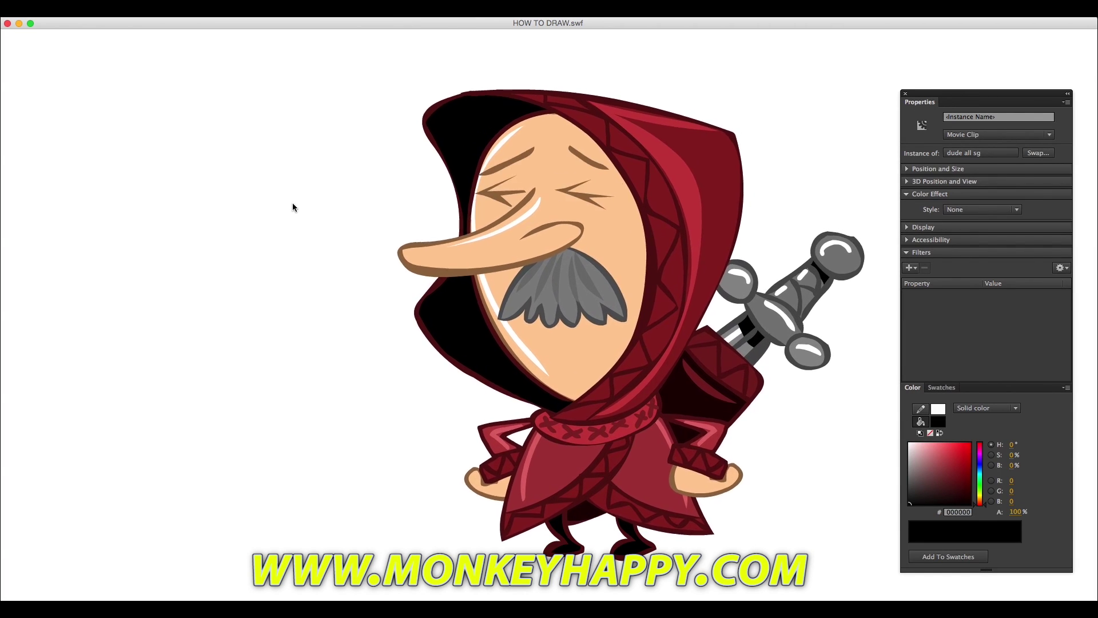
Step: Close the finished character preview and brush the outline of a long pointed nose in brown 956C43 on Layer 2
{"action": "left_click", "coordinate": [7, 23]}
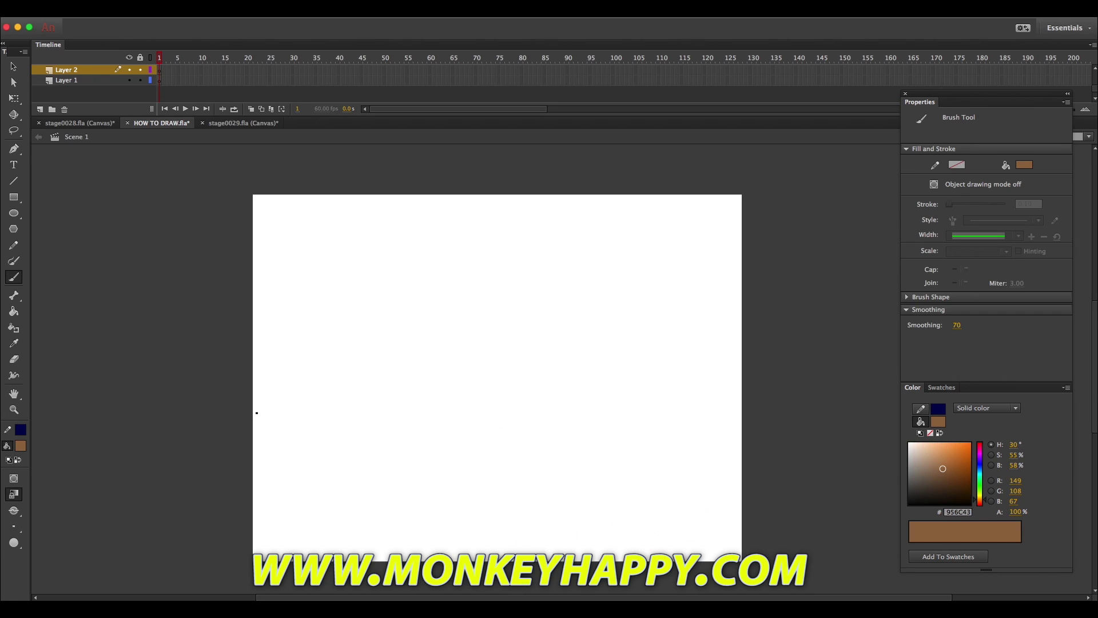
{"action": "mouse_move", "coordinate": [491, 315]}
{"action": "left_mouse_down"}
{"action": "mouse_move", "coordinate": [412, 375]}
{"action": "mouse_move", "coordinate": [483, 350]}
{"action": "left_mouse_up"}
{"action": "key", "text": "v"}
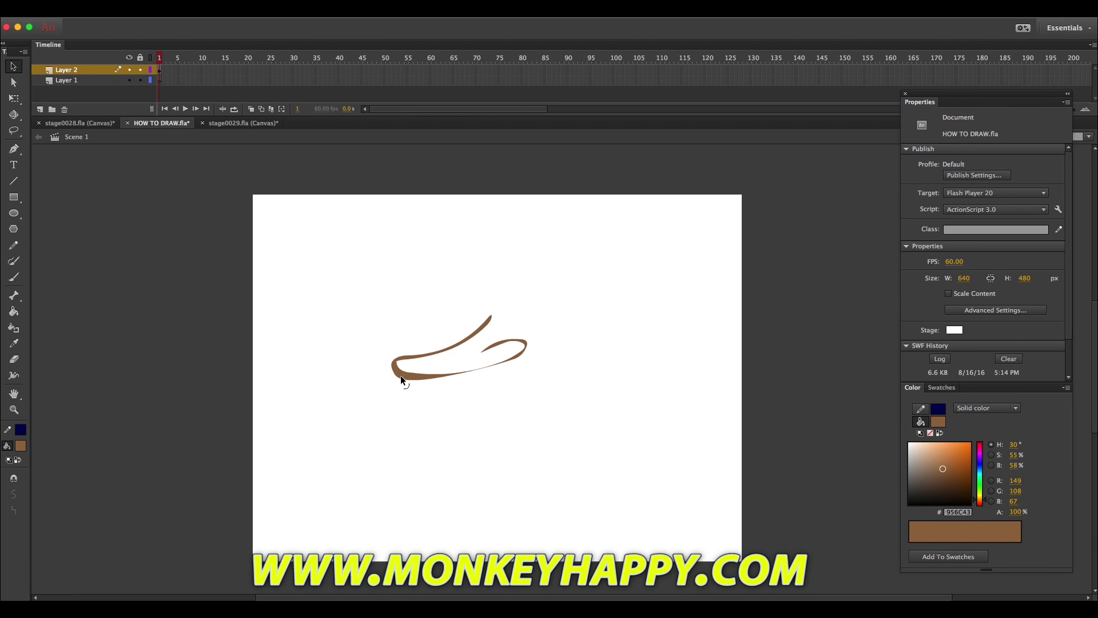
Step: Close off the nose's open end with a thin pencil curve and fill the nose with skin tone FFCC99
{"action": "left_click", "coordinate": [14, 245]}
{"action": "left_click_drag", "start_coordinate": [520, 343], "coordinate": [462, 306]}
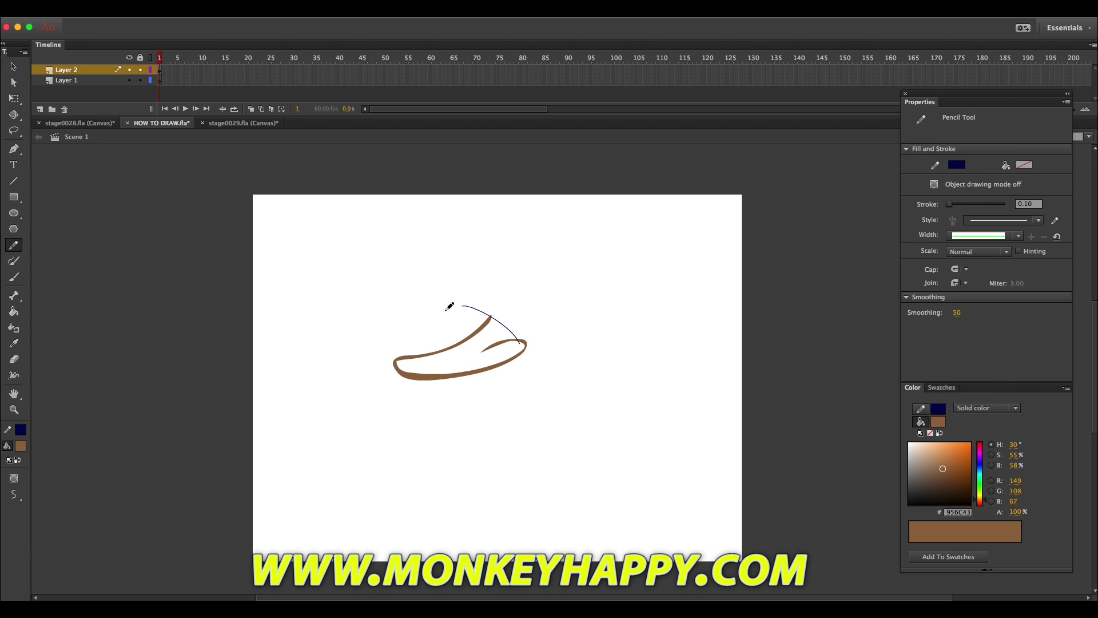
{"action": "left_click", "coordinate": [13, 311]}
{"action": "left_click", "coordinate": [21, 446]}
{"action": "left_click", "coordinate": [211, 331]}
{"action": "left_click", "coordinate": [476, 369]}
Step: Delete the temporary pencil curve that closes the nose's open end
{"action": "left_click", "coordinate": [14, 64]}
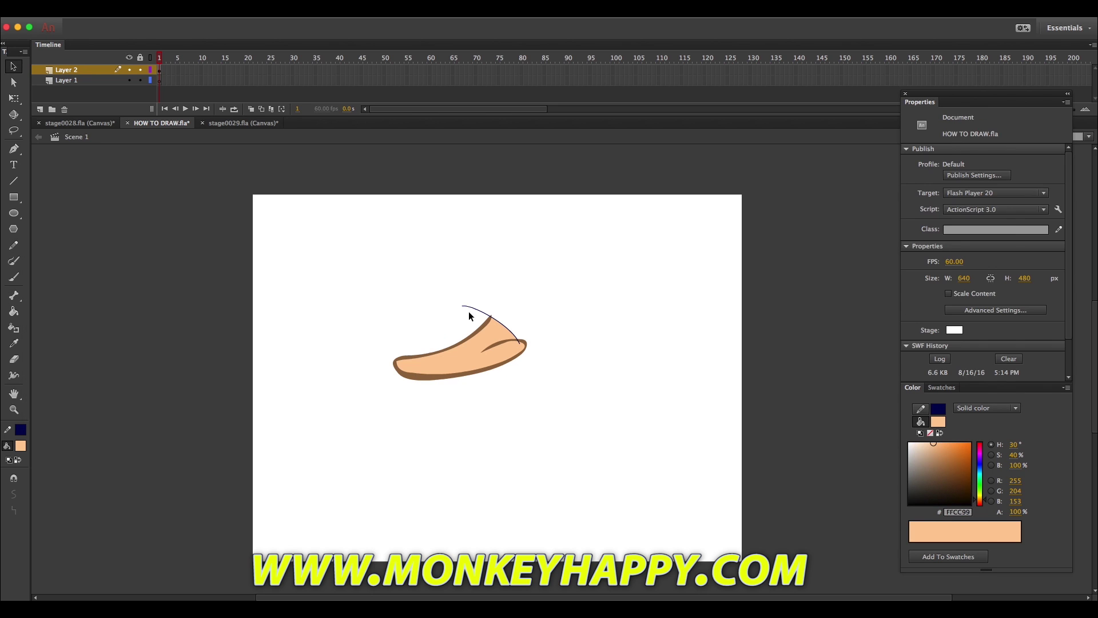
{"action": "left_click", "coordinate": [465, 307]}
{"action": "key", "text": "Delete"}
{"action": "left_click", "coordinate": [502, 326]}
{"action": "key", "text": "Delete"}
Step: Brush a white highlight along the upper edge of the nose
{"action": "left_click_drag", "start_coordinate": [910, 490], "coordinate": [684, 365]}
{"action": "key", "text": "b"}
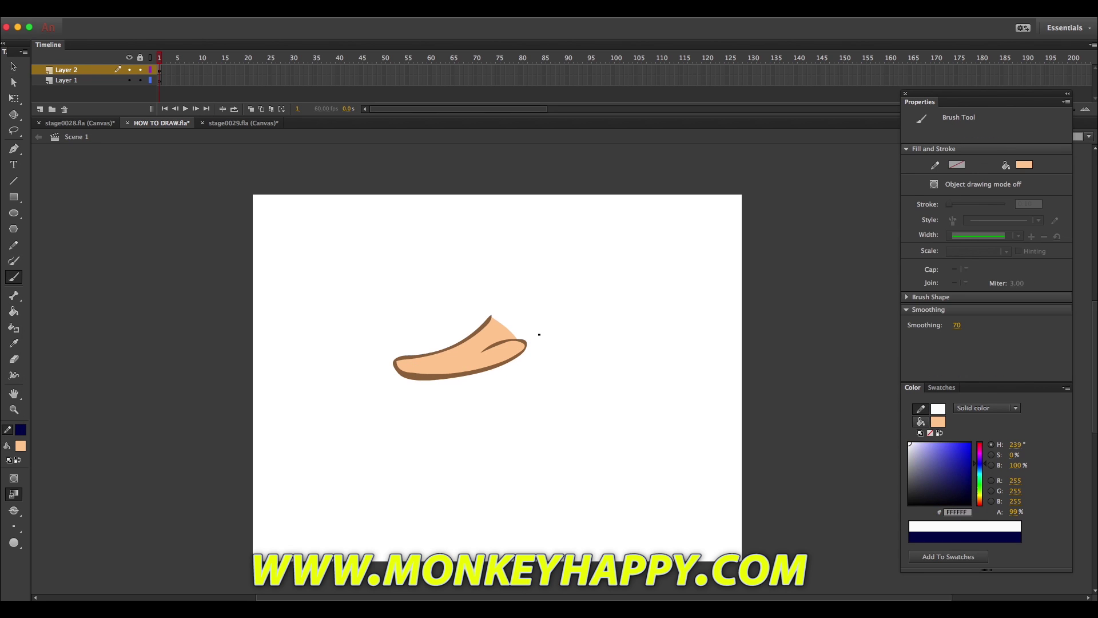
{"action": "left_click", "coordinate": [20, 445]}
{"action": "left_click", "coordinate": [33, 294]}
{"action": "mouse_move", "coordinate": [414, 363]}
{"action": "left_mouse_down"}
{"action": "mouse_move", "coordinate": [467, 347]}
{"action": "mouse_move", "coordinate": [494, 321]}
{"action": "left_mouse_up"}
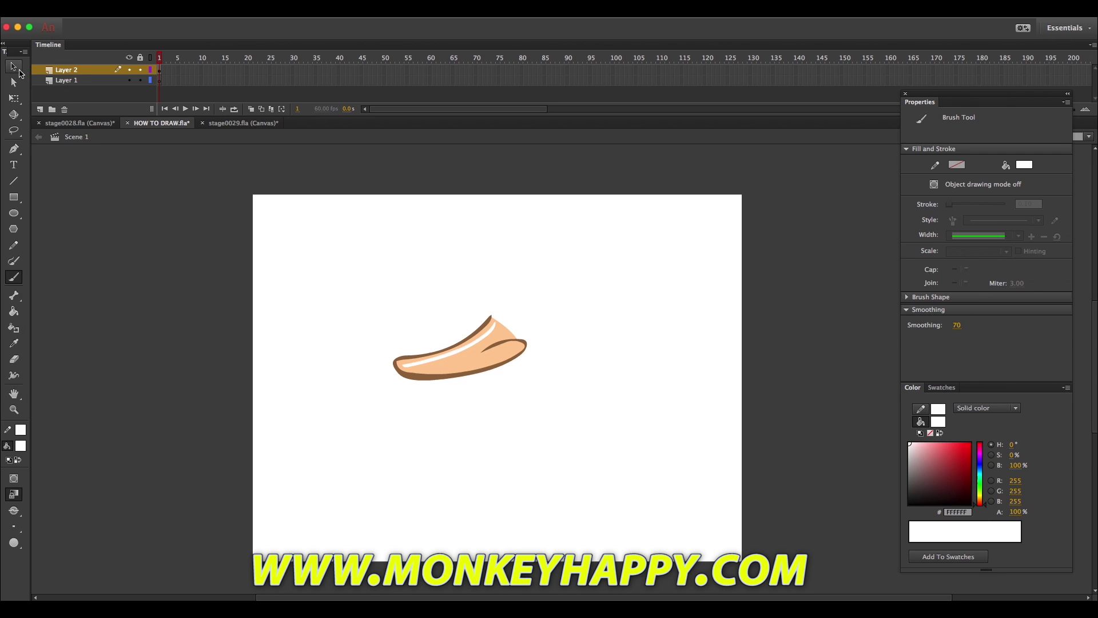
Step: Select all of the nose artwork and group it
{"action": "key", "text": "v"}
{"action": "key", "text": "ctrl+a"}
{"action": "key", "text": "ctrl+g"}
{"action": "left_click", "coordinate": [422, 270]}
Step: Sample the nose's brown outline colour and brush a tall egg-shaped head outline behind the nose
{"action": "key", "text": "i"}
{"action": "left_click", "coordinate": [485, 324]}
{"action": "key", "text": "b"}
{"action": "mouse_move", "coordinate": [523, 264]}
{"action": "left_mouse_down"}
{"action": "mouse_move", "coordinate": [444, 342]}
{"action": "mouse_move", "coordinate": [477, 437]}
{"action": "mouse_move", "coordinate": [519, 469]}
{"action": "mouse_move", "coordinate": [576, 375]}
{"action": "mouse_move", "coordinate": [546, 286]}
{"action": "mouse_move", "coordinate": [516, 262]}
{"action": "left_mouse_up"}
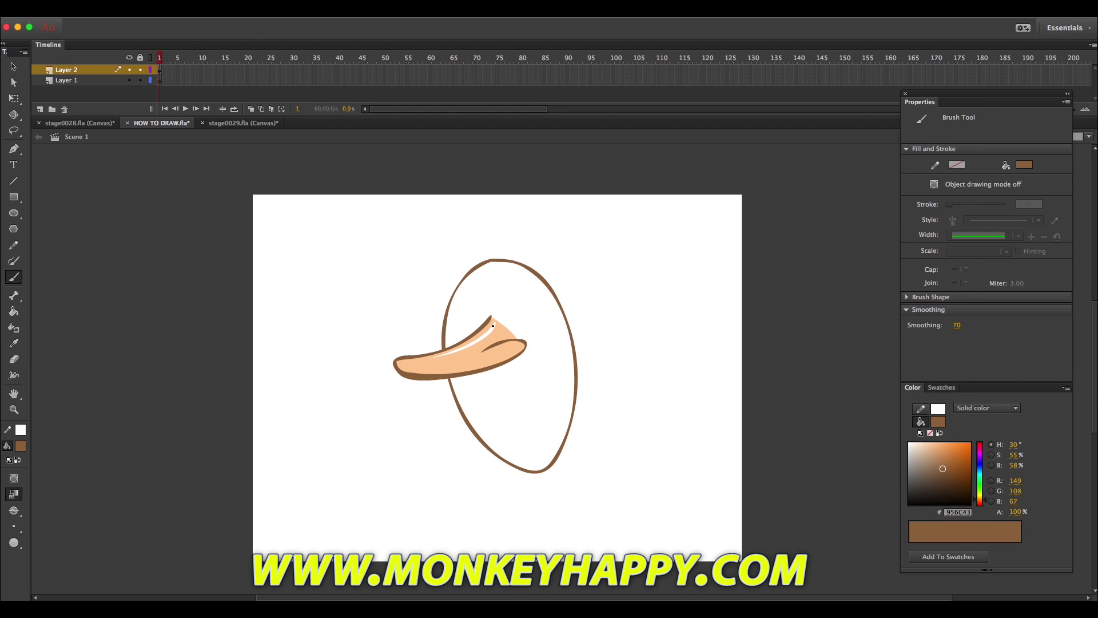
Step: Fill the head with the skin tone sampled from the nose
{"action": "key", "text": "i"}
{"action": "left_click", "coordinate": [496, 357]}
{"action": "left_click", "coordinate": [529, 390]}
Step: Brush white highlights along the head's front edge, above and below the nose, redoing the first stroke
{"action": "left_click_drag", "start_coordinate": [924, 452], "coordinate": [789, 387]}
{"action": "key", "text": "b"}
{"action": "left_click_drag", "start_coordinate": [506, 454], "coordinate": [481, 415]}
{"action": "key", "text": "ctrl+z"}
{"action": "mouse_move", "coordinate": [502, 451]}
{"action": "left_mouse_down"}
{"action": "mouse_move", "coordinate": [450, 360]}
{"action": "mouse_move", "coordinate": [452, 312]}
{"action": "mouse_move", "coordinate": [492, 268]}
{"action": "left_mouse_up"}
Step: Start a new group for the facial features and brush two squinting closed eyes in brown 956C43
{"action": "key", "text": "v"}
{"action": "key", "text": "i"}
{"action": "left_click", "coordinate": [485, 324]}
{"action": "key", "text": "super+g"}
{"action": "key", "text": "b"}
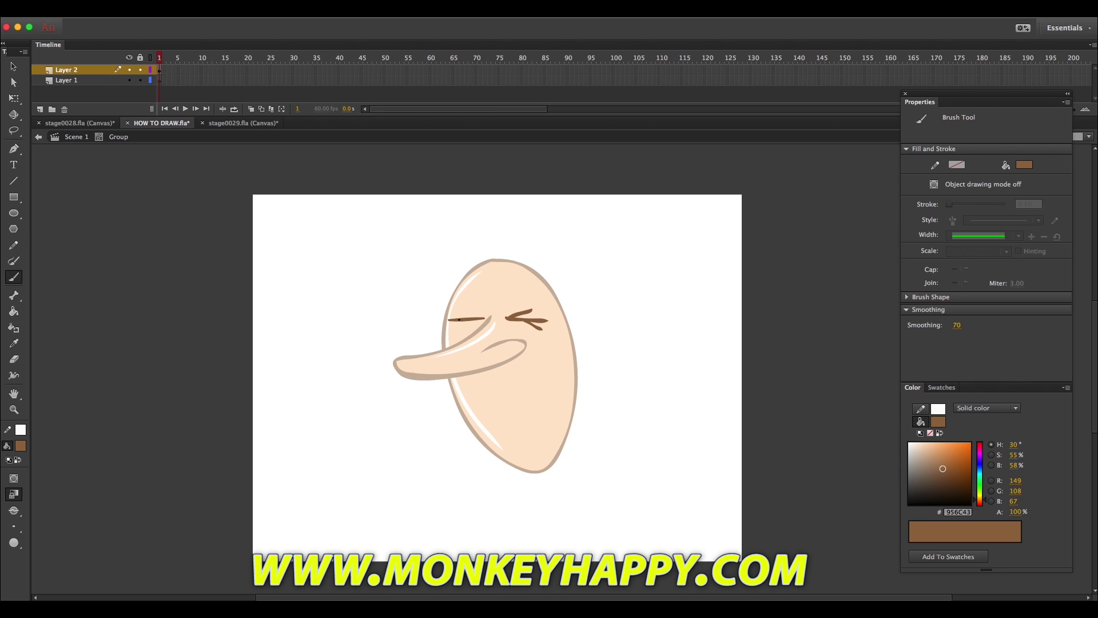
Step: Straighten the strokes of both eyes and brush two slanted brown eyebrows above them
{"action": "left_click", "coordinate": [14, 66]}
{"action": "left_click_drag", "start_coordinate": [390, 287], "coordinate": [604, 390]}
{"action": "left_click", "coordinate": [13, 511]}
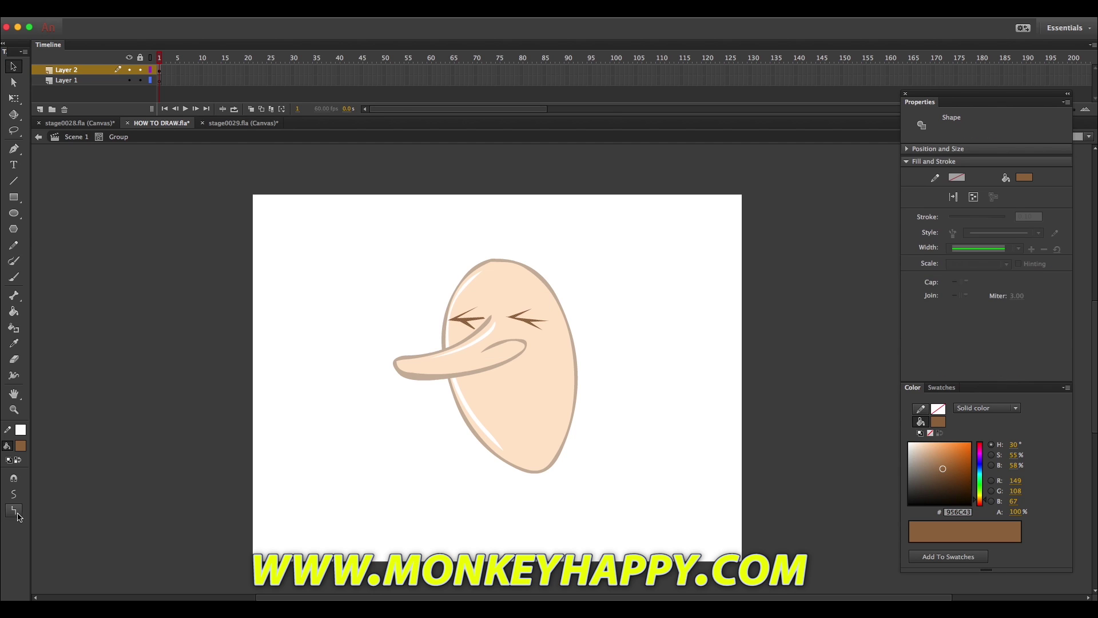
{"action": "left_click", "coordinate": [329, 309]}
{"action": "key", "text": "b"}
{"action": "left_click_drag", "start_coordinate": [450, 307], "coordinate": [491, 287]}
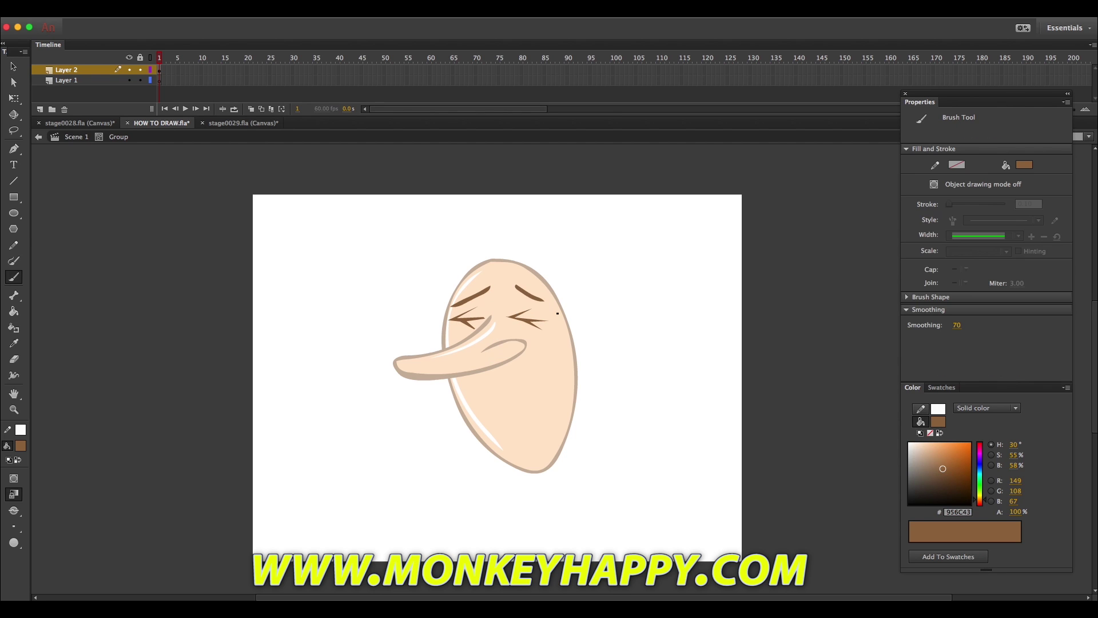
Step: Brush a drooping moustache outline in dark grey below the nose and fill it with grey
{"action": "left_click_drag", "start_coordinate": [937, 480], "coordinate": [908, 484]}
{"action": "mouse_move", "coordinate": [495, 364]}
{"action": "left_mouse_down"}
{"action": "mouse_move", "coordinate": [501, 390]}
{"action": "mouse_move", "coordinate": [485, 380]}
{"action": "mouse_move", "coordinate": [502, 409]}
{"action": "mouse_move", "coordinate": [511, 390]}
{"action": "mouse_move", "coordinate": [475, 413]}
{"action": "mouse_move", "coordinate": [538, 409]}
{"action": "mouse_move", "coordinate": [544, 372]}
{"action": "mouse_move", "coordinate": [495, 361]}
{"action": "left_mouse_up"}
{"action": "key", "text": "super+z"}
{"action": "left_click", "coordinate": [10, 312]}
{"action": "left_click", "coordinate": [517, 381]}
Step: Brush hair strands inside the moustache in grey 727272
{"action": "left_click_drag", "start_coordinate": [918, 470], "coordinate": [908, 477]}
{"action": "key", "text": "b"}
{"action": "mouse_move", "coordinate": [507, 363]}
{"action": "left_mouse_down"}
{"action": "mouse_move", "coordinate": [489, 402]}
{"action": "mouse_move", "coordinate": [486, 392]}
{"action": "left_mouse_up"}
{"action": "left_click_drag", "start_coordinate": [515, 361], "coordinate": [508, 376]}
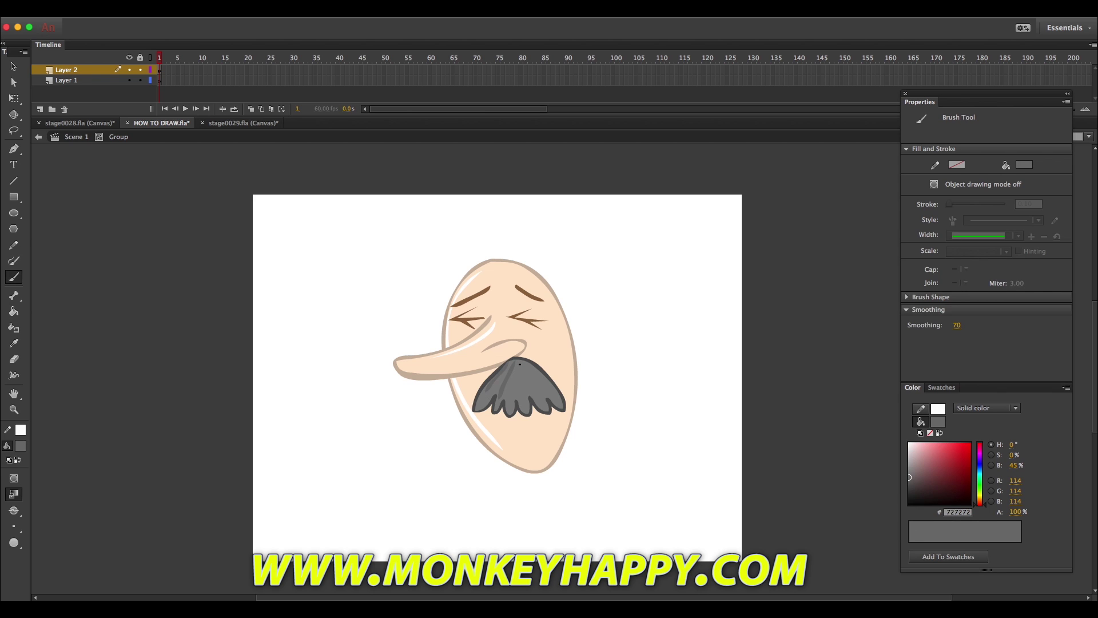
Step: Cut the moustache out of the facial features group and paste it as a separate group in Scene 1
{"action": "key", "text": "v"}
{"action": "mouse_move", "coordinate": [404, 314]}
{"action": "left_mouse_down"}
{"action": "mouse_move", "coordinate": [606, 434]}
{"action": "mouse_move", "coordinate": [428, 347]}
{"action": "left_mouse_up"}
{"action": "left_click", "coordinate": [595, 351]}
{"action": "left_click", "coordinate": [82, 137]}
{"action": "double_click", "coordinate": [523, 386]}
{"action": "left_click_drag", "start_coordinate": [619, 449], "coordinate": [459, 345]}
{"action": "key", "text": "super+x"}
{"action": "left_click", "coordinate": [76, 137]}
{"action": "right_click", "coordinate": [387, 292]}
{"action": "left_click", "coordinate": [426, 320]}
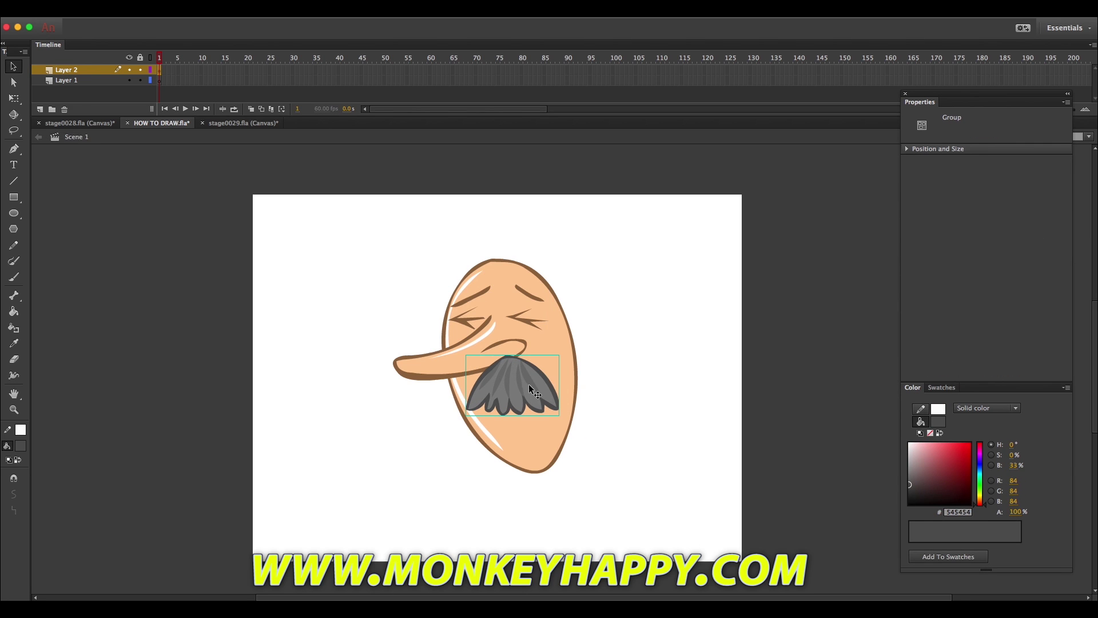
{"action": "left_click", "coordinate": [428, 260]}
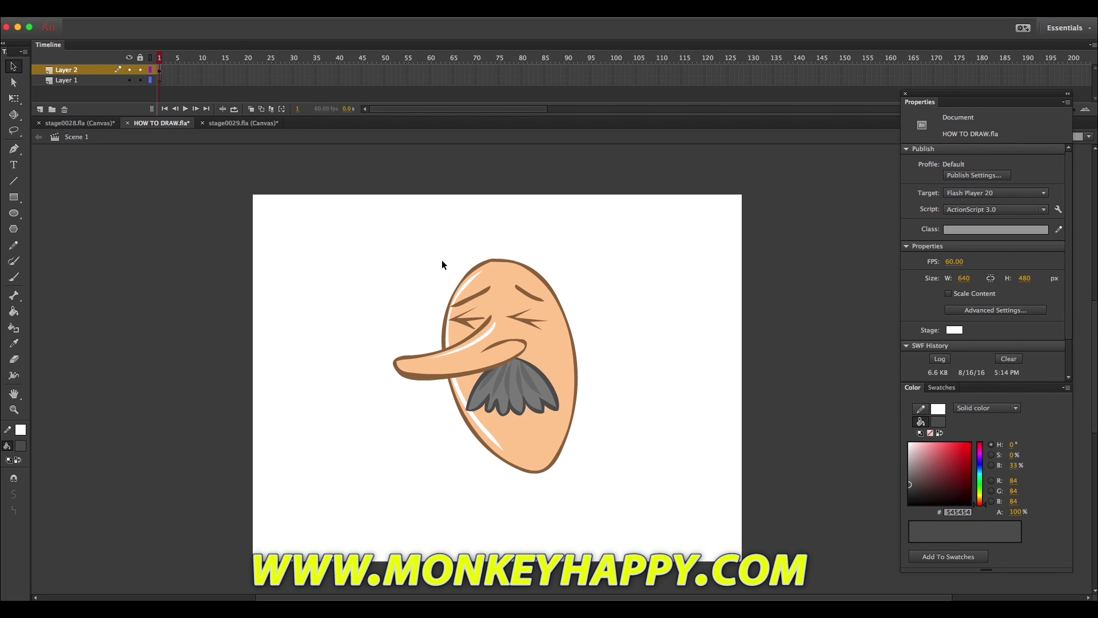
Step: In a new group, brush the outline of the hood's front opening around the face in dark red 541010
{"action": "double_click", "coordinate": [489, 331]}
{"action": "left_click", "coordinate": [959, 484]}
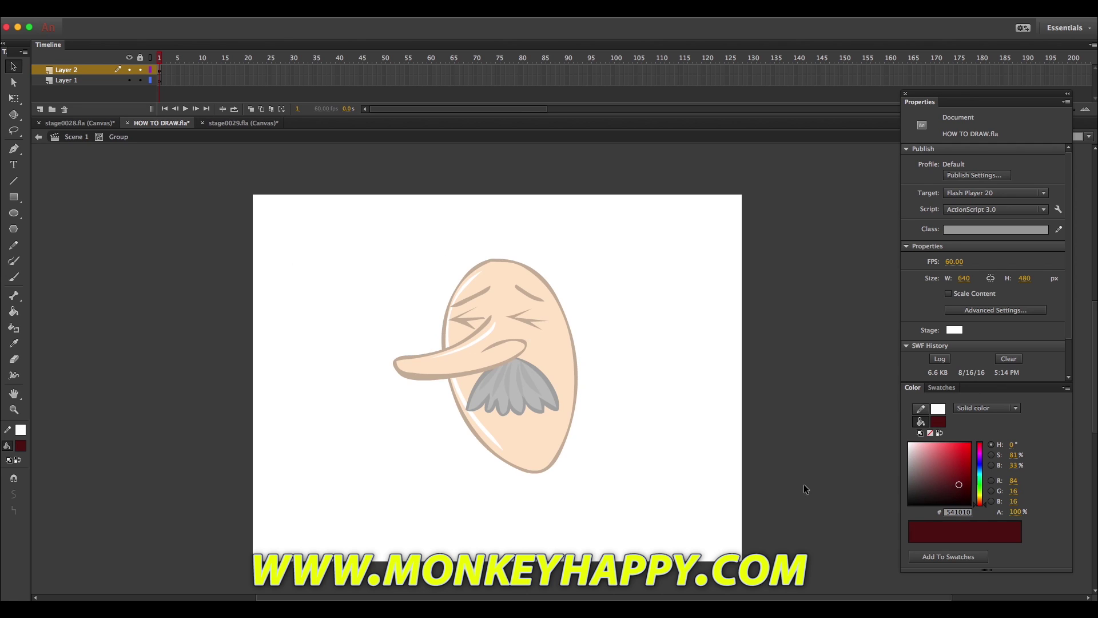
{"action": "key", "text": "b"}
{"action": "mouse_move", "coordinate": [505, 479]}
{"action": "left_mouse_down"}
{"action": "mouse_move", "coordinate": [575, 407]}
{"action": "mouse_move", "coordinate": [571, 324]}
{"action": "mouse_move", "coordinate": [532, 274]}
{"action": "mouse_move", "coordinate": [446, 247]}
{"action": "mouse_move", "coordinate": [439, 327]}
{"action": "left_mouse_up"}
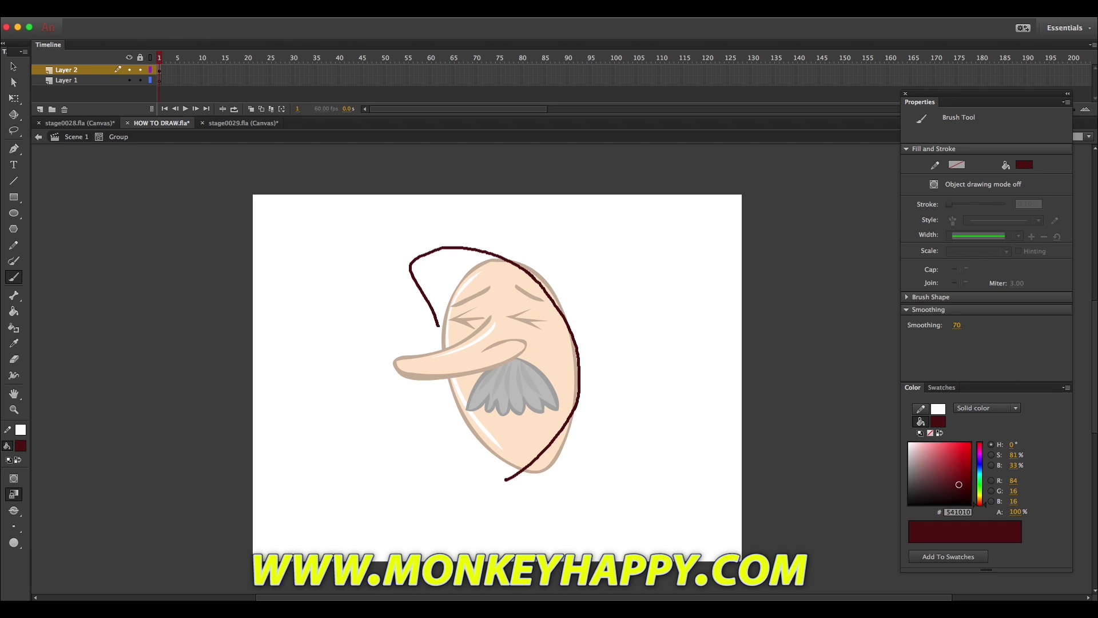
{"action": "mouse_move", "coordinate": [437, 364]}
{"action": "left_mouse_down"}
{"action": "mouse_move", "coordinate": [408, 402]}
{"action": "mouse_move", "coordinate": [507, 478]}
{"action": "left_mouse_up"}
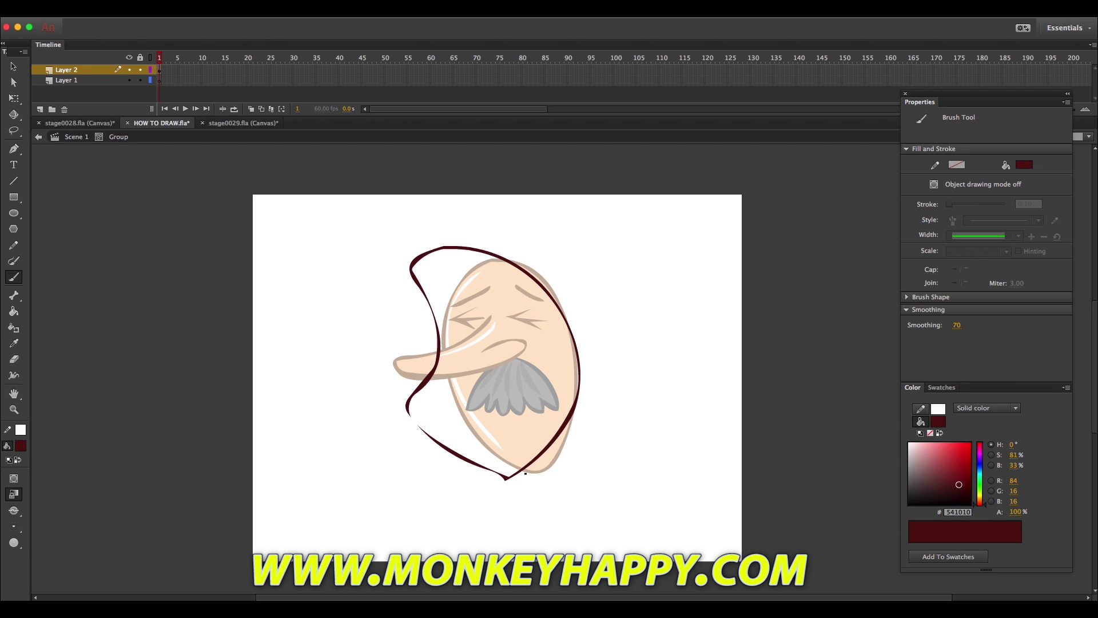
{"action": "left_click_drag", "start_coordinate": [420, 430], "coordinate": [447, 442]}
Step: Brush the hood's inner edge along the front of the face and fill the hood's interior with black
{"action": "left_click_drag", "start_coordinate": [520, 469], "coordinate": [463, 421]}
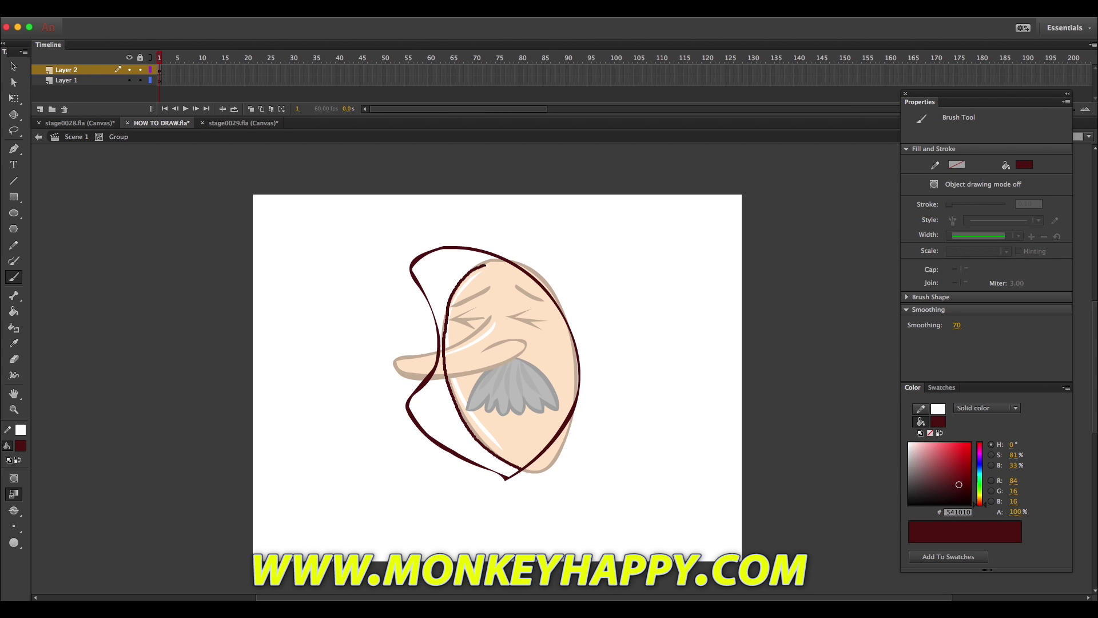
{"action": "left_click_drag", "start_coordinate": [506, 261], "coordinate": [507, 260]}
{"action": "left_click", "coordinate": [14, 312]}
{"action": "left_click", "coordinate": [958, 505]}
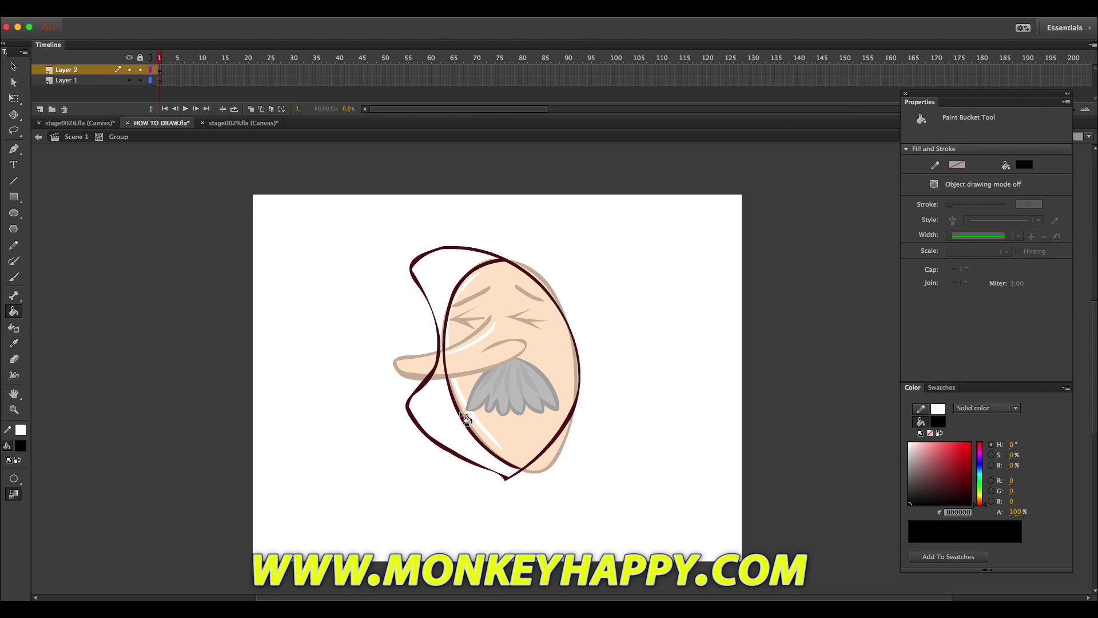
{"action": "left_click", "coordinate": [437, 433]}
Step: Brush the outline of the hood's back in the sampled dark red and fill it with red 8A2020
{"action": "left_click", "coordinate": [13, 343]}
{"action": "left_click", "coordinate": [455, 248]}
{"action": "key", "text": "b"}
{"action": "mouse_move", "coordinate": [438, 247]}
{"action": "left_mouse_down"}
{"action": "mouse_move", "coordinate": [631, 273]}
{"action": "mouse_move", "coordinate": [634, 359]}
{"action": "mouse_move", "coordinate": [581, 461]}
{"action": "mouse_move", "coordinate": [543, 482]}
{"action": "mouse_move", "coordinate": [503, 481]}
{"action": "left_mouse_up"}
{"action": "left_click", "coordinate": [14, 312]}
{"action": "left_click", "coordinate": [956, 471]}
{"action": "left_click", "coordinate": [629, 335]}
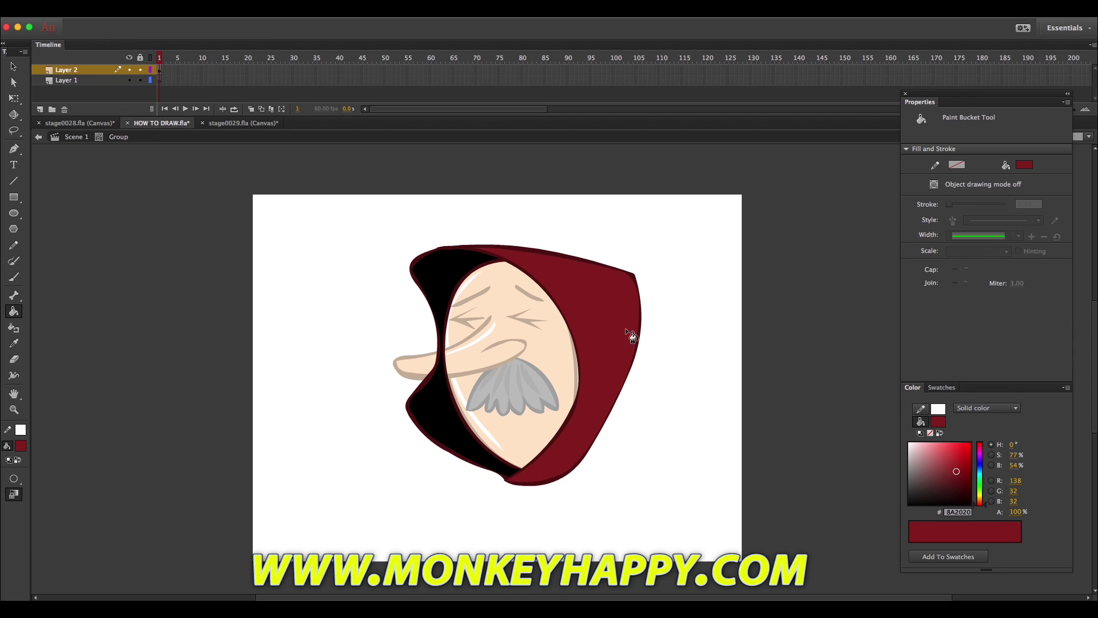
Step: Reshape the hood's edge beside the face and brush curved highlights on the hood in lighter red C43E3E
{"action": "key", "text": "v"}
{"action": "left_click_drag", "start_coordinate": [579, 382], "coordinate": [572, 380]}
{"action": "left_click", "coordinate": [14, 343]}
{"action": "left_click", "coordinate": [573, 308]}
{"action": "left_click_drag", "start_coordinate": [956, 454], "coordinate": [951, 457]}
{"action": "key", "text": "b"}
{"action": "mouse_move", "coordinate": [533, 473]}
{"action": "left_mouse_down"}
{"action": "mouse_move", "coordinate": [584, 377]}
{"action": "mouse_move", "coordinate": [534, 257]}
{"action": "mouse_move", "coordinate": [621, 275]}
{"action": "left_mouse_up"}
{"action": "key", "text": "v"}
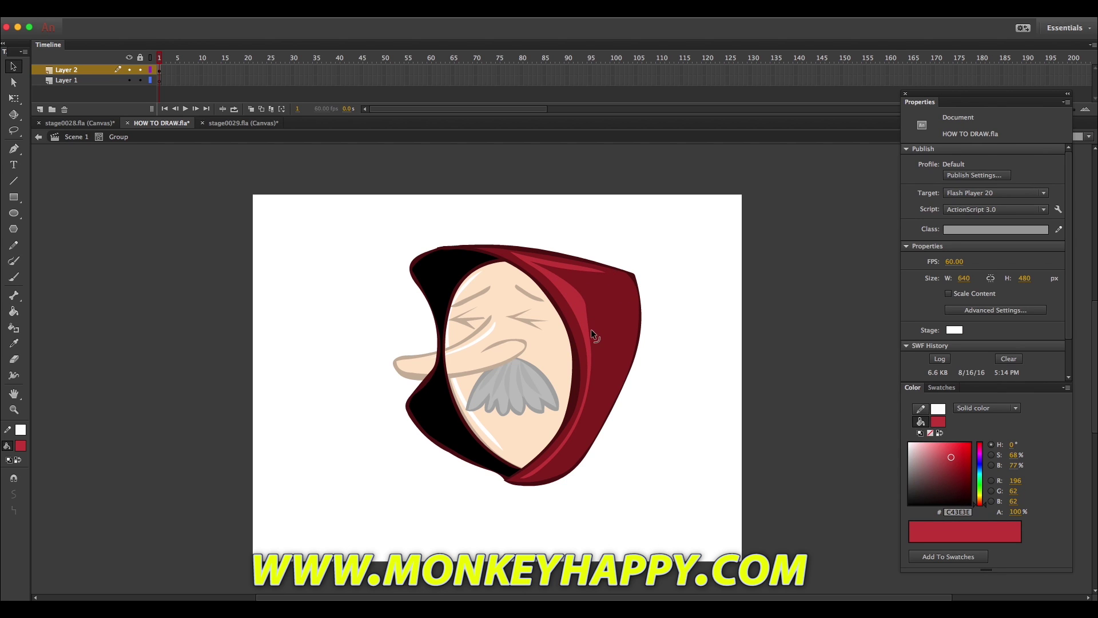
{"action": "left_click", "coordinate": [594, 330]}
{"action": "left_click", "coordinate": [73, 137]}
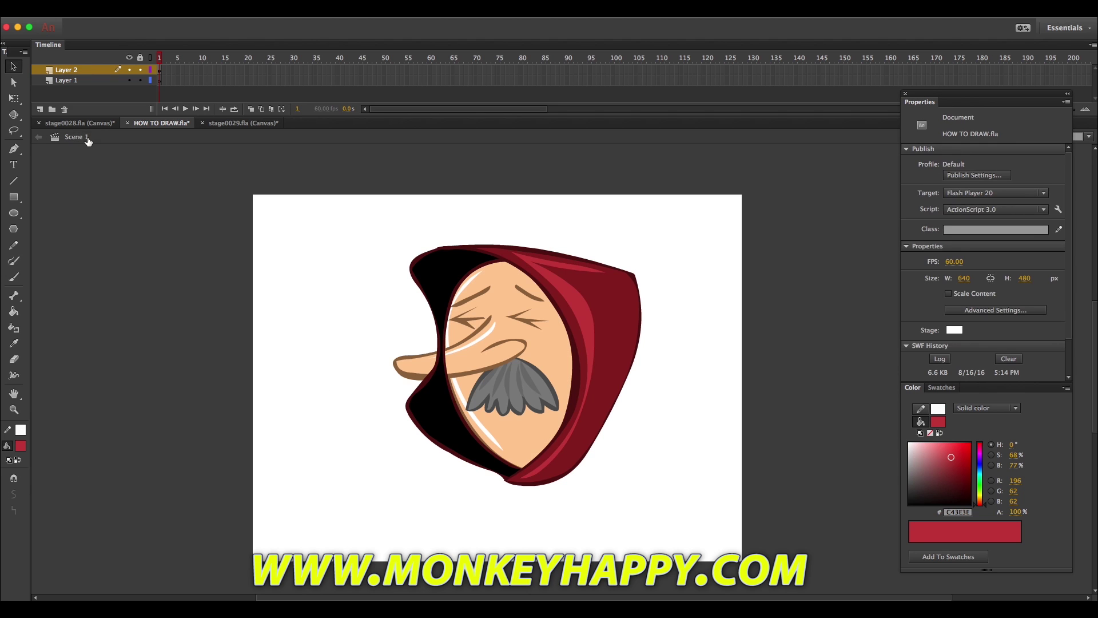
{"action": "left_click", "coordinate": [479, 350]}
{"action": "left_click", "coordinate": [389, 363]}
{"action": "left_click_drag", "start_coordinate": [710, 547], "coordinate": [313, 216]}
Step: Replace the hood's highlight with a grouped copy pasted in place and shifted slightly toward the back of the hood
{"action": "double_click", "coordinate": [589, 303]}
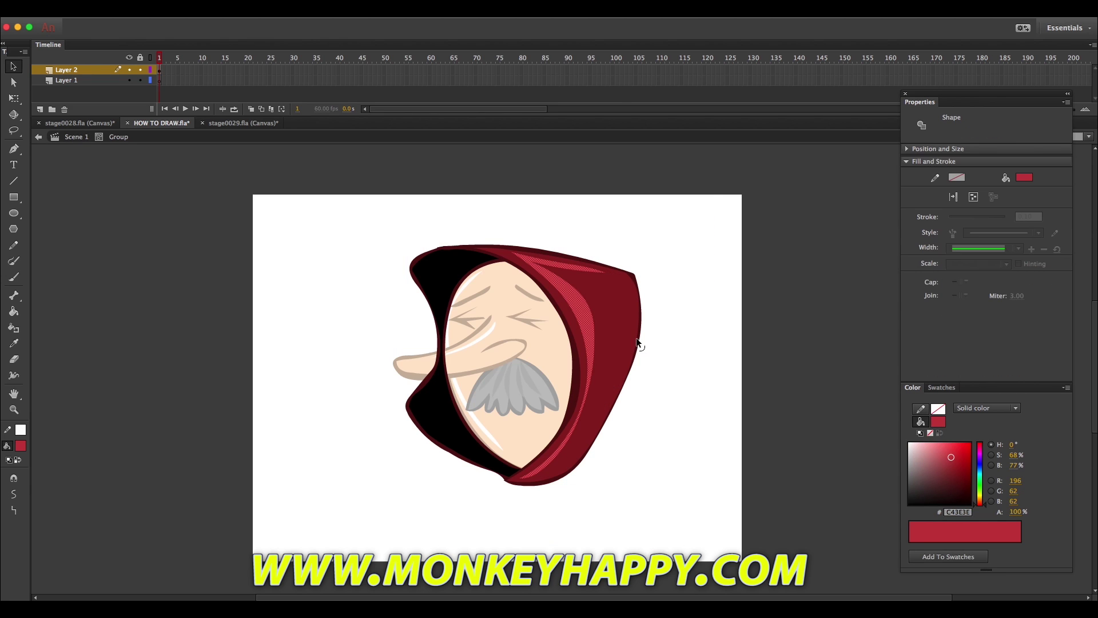
{"action": "left_click", "coordinate": [10, 344]}
{"action": "left_click", "coordinate": [574, 314]}
{"action": "left_click", "coordinate": [14, 66]}
{"action": "right_click", "coordinate": [261, 267]}
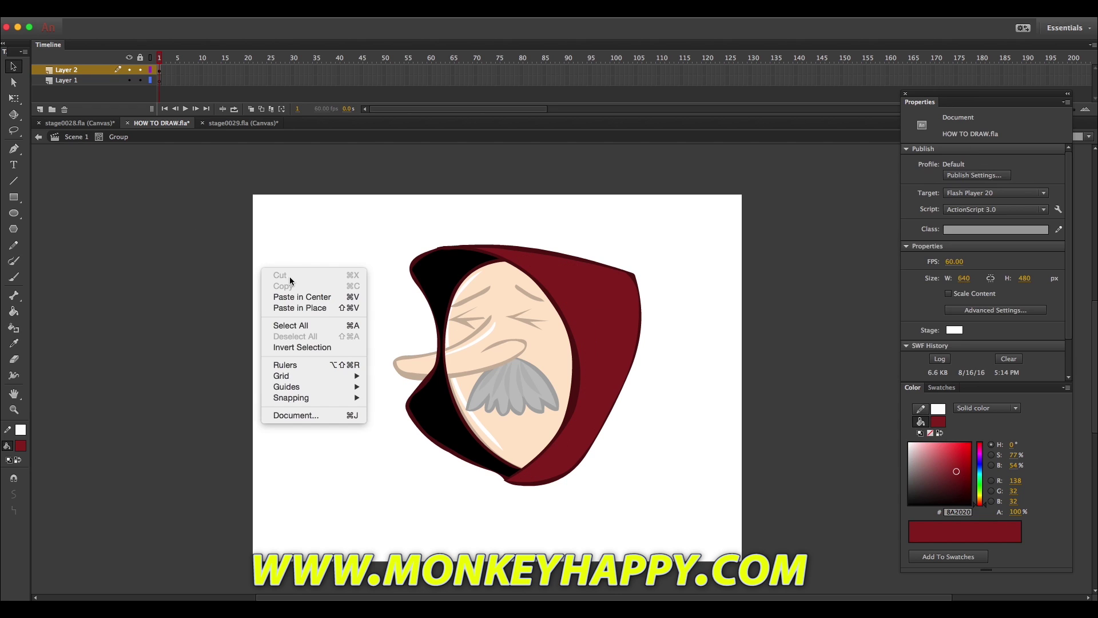
{"action": "left_click", "coordinate": [354, 306]}
{"action": "key", "text": "super+g"}
{"action": "left_click_drag", "start_coordinate": [603, 279], "coordinate": [621, 280]}
{"action": "left_click", "coordinate": [689, 329]}
Step: Brush a trim line and zigzag pattern along the hood's front border in dark red 541010
{"action": "left_click", "coordinate": [14, 343]}
{"action": "left_click", "coordinate": [568, 408]}
{"action": "key", "text": "b"}
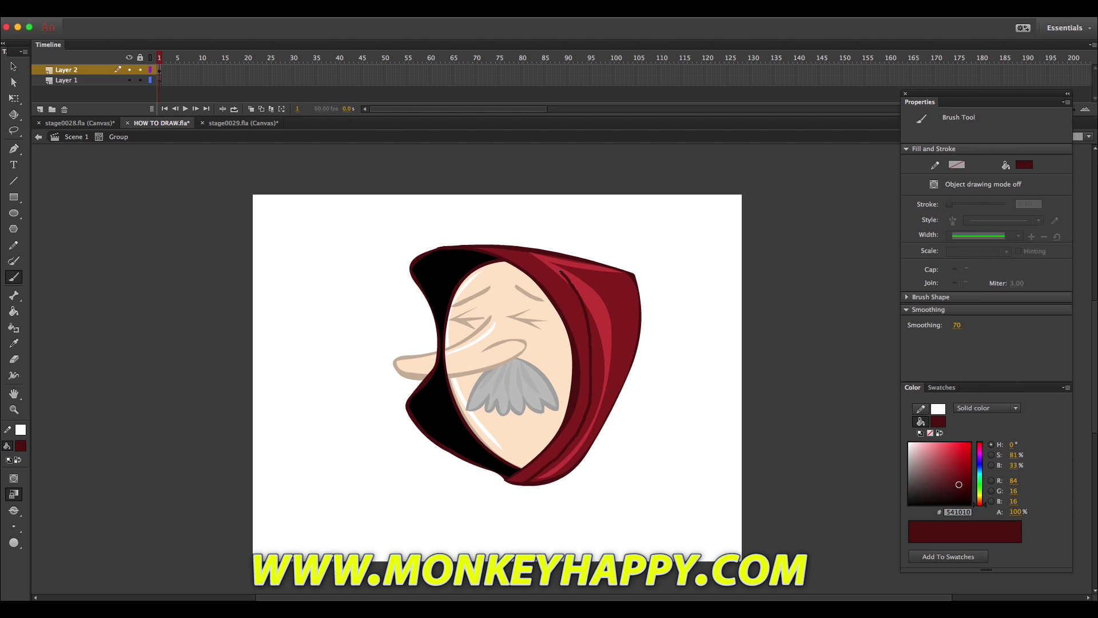
{"action": "mouse_move", "coordinate": [532, 255]}
{"action": "left_mouse_down"}
{"action": "mouse_move", "coordinate": [573, 288]}
{"action": "mouse_move", "coordinate": [598, 334]}
{"action": "left_mouse_up"}
{"action": "left_click_drag", "start_coordinate": [530, 483], "coordinate": [531, 482]}
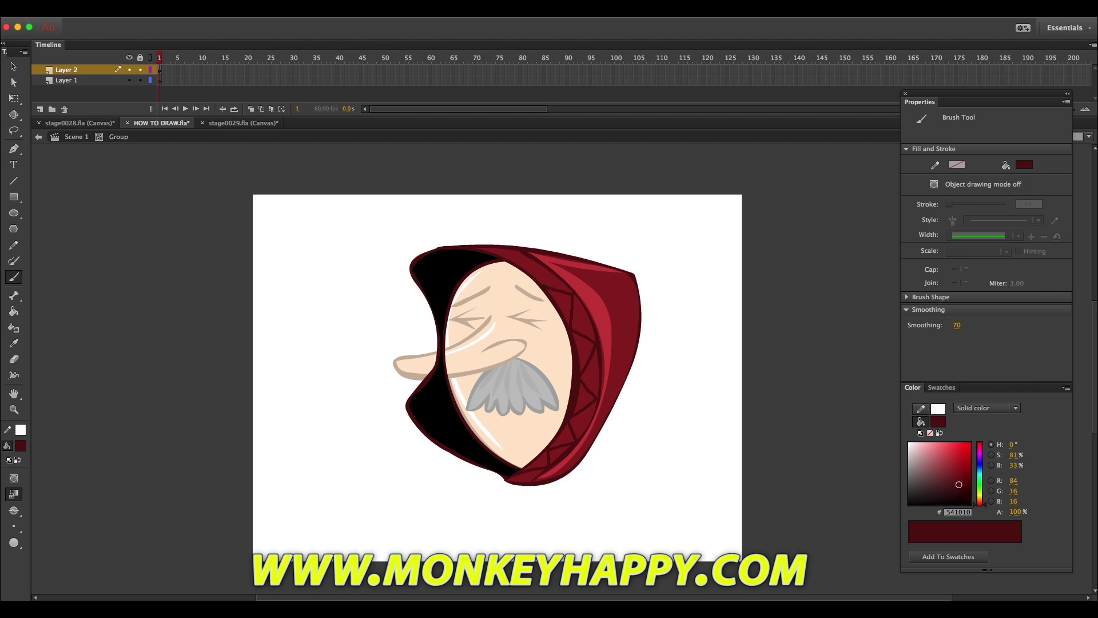
{"action": "left_click", "coordinate": [84, 137]}
Step: Group the entire hooded head and move it slightly up and to the left on the stage
{"action": "left_click", "coordinate": [14, 66]}
{"action": "left_click", "coordinate": [713, 490]}
{"action": "left_click_drag", "start_coordinate": [744, 542], "coordinate": [274, 222]}
{"action": "key", "text": "super+g"}
{"action": "left_click_drag", "start_coordinate": [532, 342], "coordinate": [520, 314]}
{"action": "left_click", "coordinate": [170, 328]}
Step: Brush the outline of a two-panel cloak with trim bands below the head in dark red 541010
{"action": "left_click", "coordinate": [14, 343]}
{"action": "key", "text": "b"}
{"action": "mouse_move", "coordinate": [503, 434]}
{"action": "left_mouse_down"}
{"action": "mouse_move", "coordinate": [458, 537]}
{"action": "mouse_move", "coordinate": [551, 459]}
{"action": "mouse_move", "coordinate": [504, 435]}
{"action": "left_mouse_up"}
{"action": "mouse_move", "coordinate": [461, 520]}
{"action": "left_mouse_down"}
{"action": "mouse_move", "coordinate": [518, 489]}
{"action": "mouse_move", "coordinate": [541, 451]}
{"action": "left_mouse_up"}
{"action": "mouse_move", "coordinate": [517, 506]}
{"action": "left_mouse_down"}
{"action": "mouse_move", "coordinate": [605, 542]}
{"action": "mouse_move", "coordinate": [569, 476]}
{"action": "mouse_move", "coordinate": [591, 531]}
{"action": "mouse_move", "coordinate": [607, 531]}
{"action": "mouse_move", "coordinate": [572, 448]}
{"action": "mouse_move", "coordinate": [543, 434]}
{"action": "left_mouse_up"}
{"action": "key", "text": "super+z"}
{"action": "left_click_drag", "start_coordinate": [532, 494], "coordinate": [598, 522]}
Step: Fill the cloak's panels and trim bands with the red 8A2020 sampled from the hood
{"action": "key", "text": "i"}
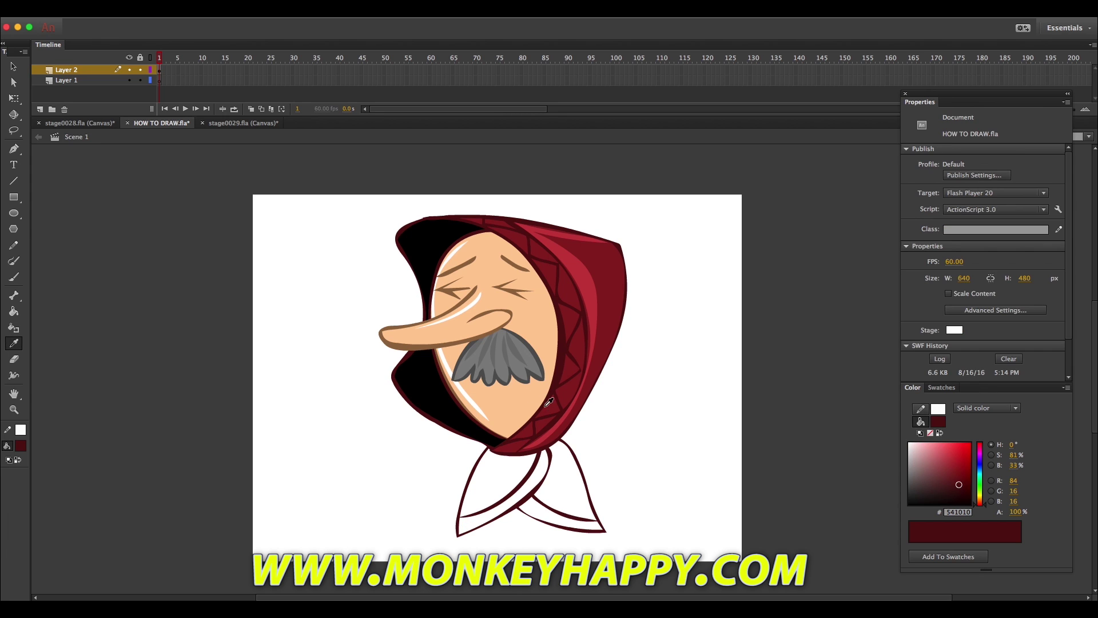
{"action": "left_click", "coordinate": [556, 418]}
{"action": "left_click", "coordinate": [490, 511]}
{"action": "left_click", "coordinate": [509, 488]}
{"action": "left_click", "coordinate": [540, 488]}
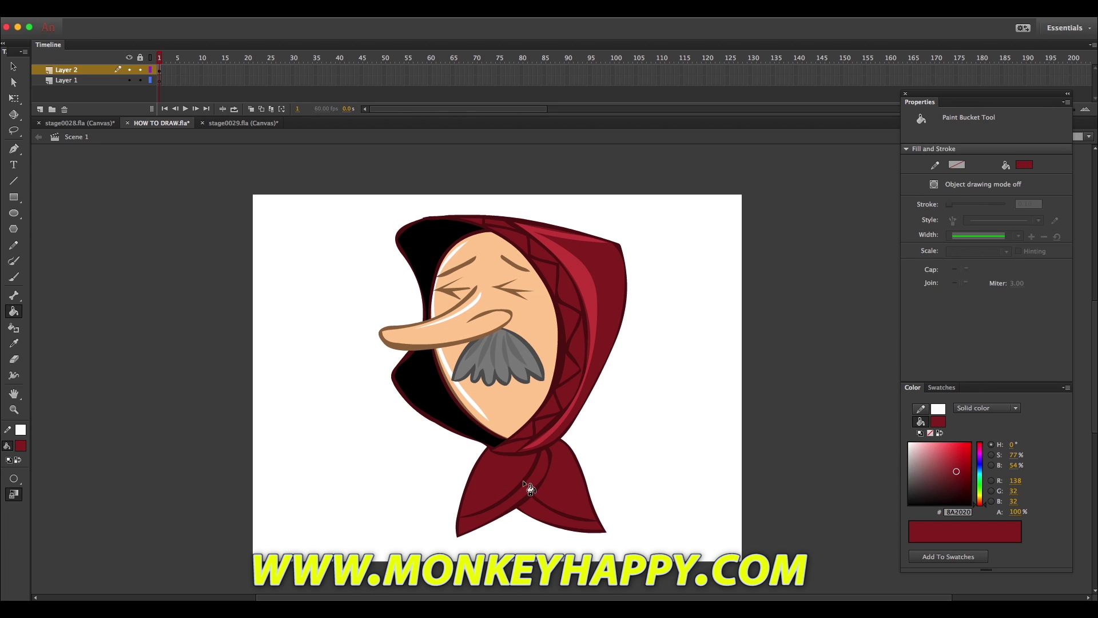
Step: Recolour the cloak's two main panels with lighter red A33939
{"action": "left_click", "coordinate": [949, 465]}
{"action": "left_click", "coordinate": [503, 487]}
{"action": "left_click", "coordinate": [564, 488]}
Step: Sample the cloak's dark red 541010 outline colour and brush a zigzag pattern along its trim bands
{"action": "left_click", "coordinate": [14, 343]}
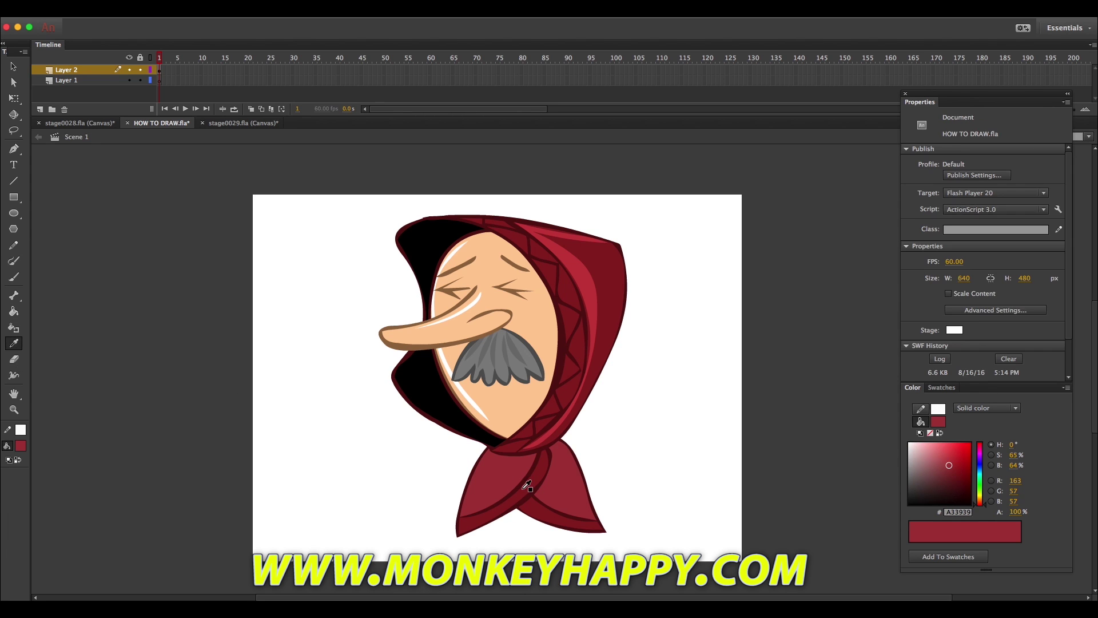
{"action": "left_click", "coordinate": [522, 498]}
{"action": "key", "text": "b"}
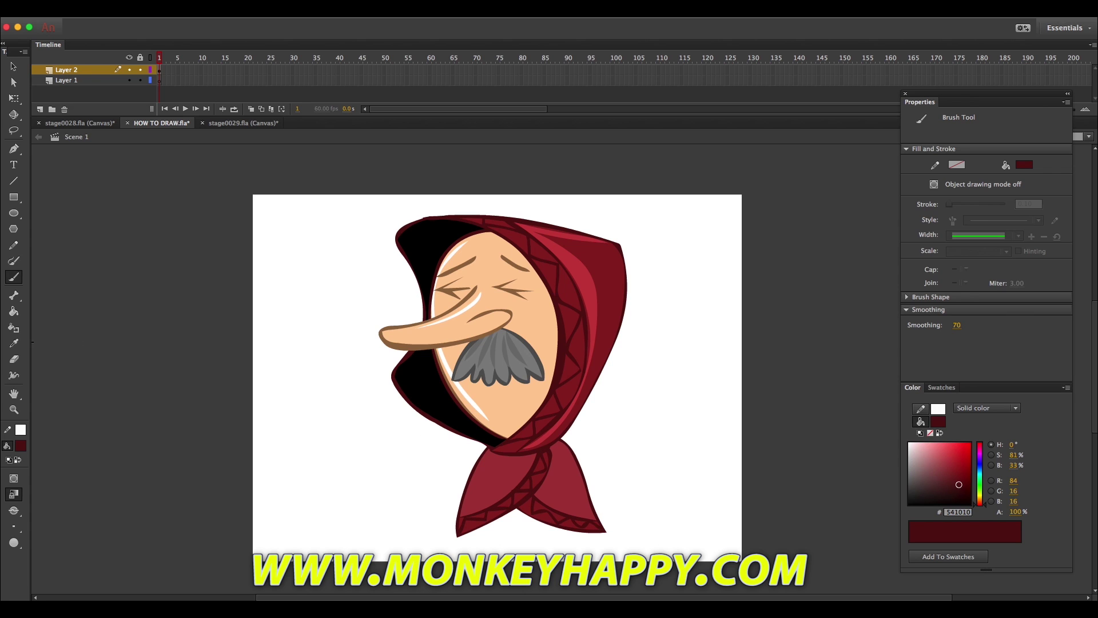
Step: Brush pink DC6969 highlights along the outer edges of both cloak panels
{"action": "left_click", "coordinate": [14, 343]}
{"action": "left_click", "coordinate": [492, 489]}
{"action": "left_click", "coordinate": [940, 451]}
{"action": "key", "text": "b"}
{"action": "mouse_move", "coordinate": [498, 456]}
{"action": "left_mouse_down"}
{"action": "mouse_move", "coordinate": [496, 479]}
{"action": "mouse_move", "coordinate": [471, 507]}
{"action": "left_mouse_up"}
{"action": "left_click_drag", "start_coordinate": [579, 476], "coordinate": [558, 442]}
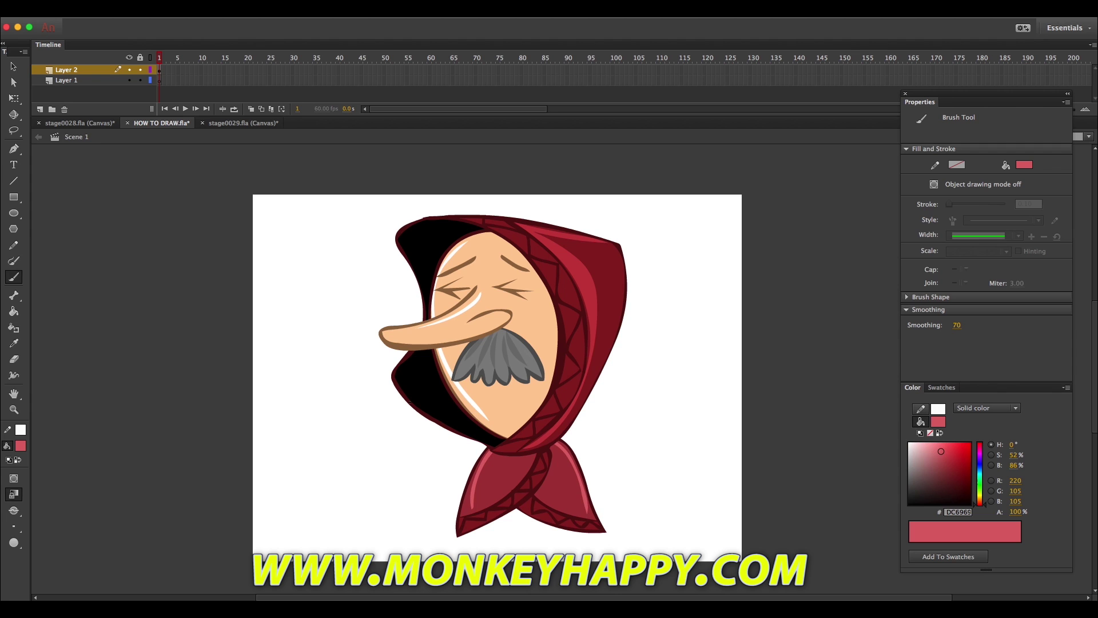
Step: Inside the head group, brush a rounded collar outline around the neck in the sampled dark red
{"action": "left_click", "coordinate": [15, 68]}
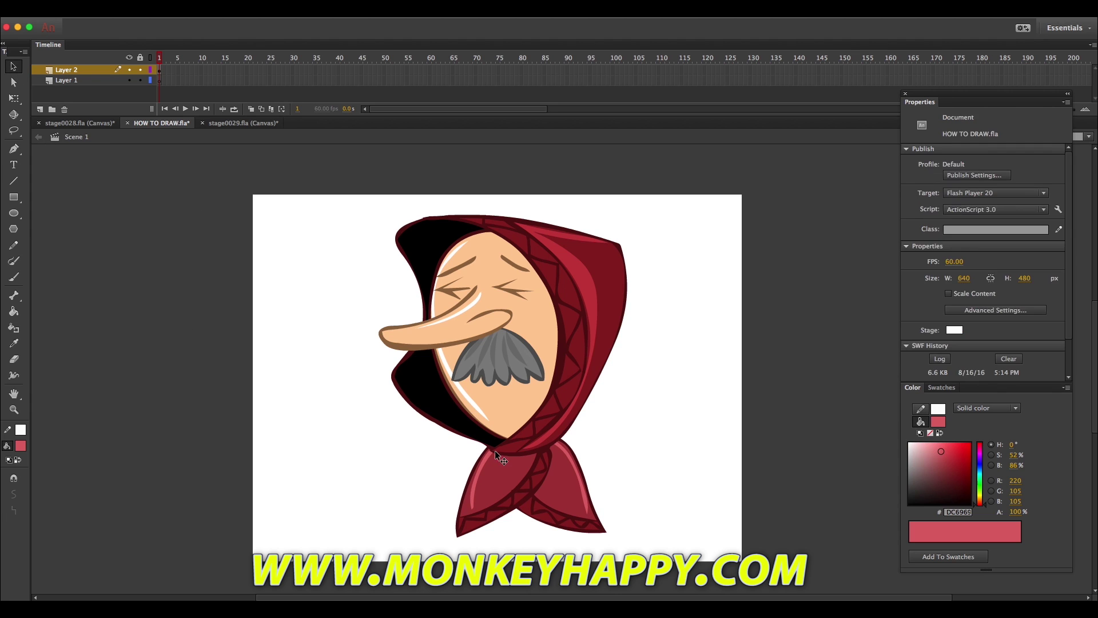
{"action": "double_click", "coordinate": [506, 448]}
{"action": "left_click", "coordinate": [249, 380]}
{"action": "left_click", "coordinate": [14, 343]}
{"action": "left_click", "coordinate": [513, 455]}
{"action": "left_click", "coordinate": [13, 277]}
{"action": "mouse_move", "coordinate": [488, 445]}
{"action": "left_mouse_down"}
{"action": "mouse_move", "coordinate": [568, 448]}
{"action": "mouse_move", "coordinate": [566, 431]}
{"action": "left_mouse_up"}
Step: Set the Paint Bucket fill colour to AD5B5B for the collar and choose a gap size option
{"action": "left_click", "coordinate": [14, 311]}
{"action": "left_click", "coordinate": [943, 474]}
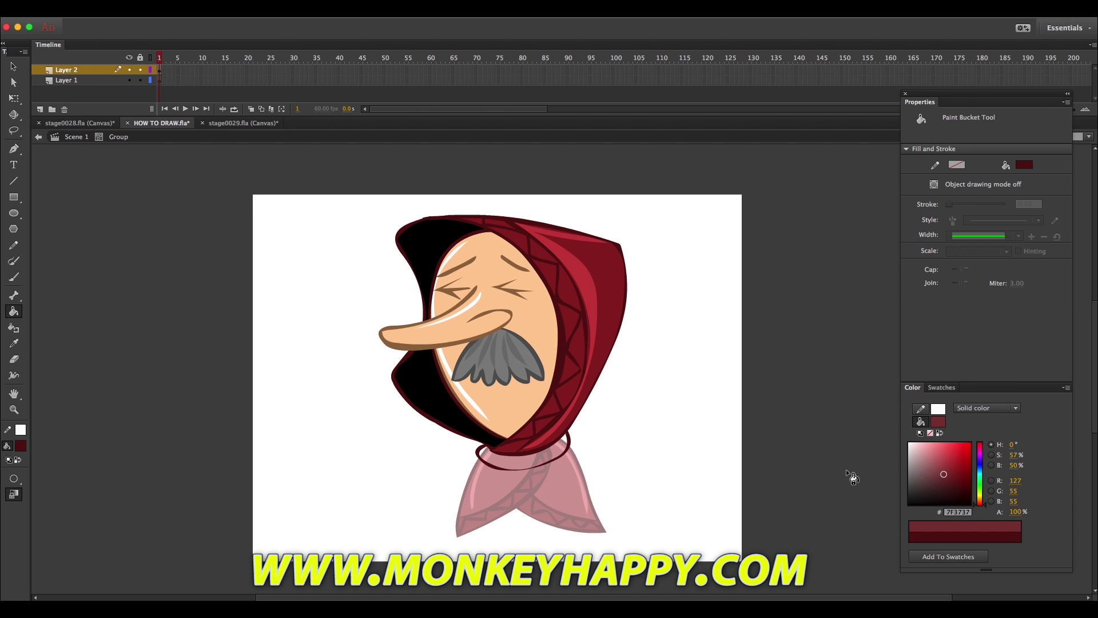
{"action": "left_click", "coordinate": [937, 463]}
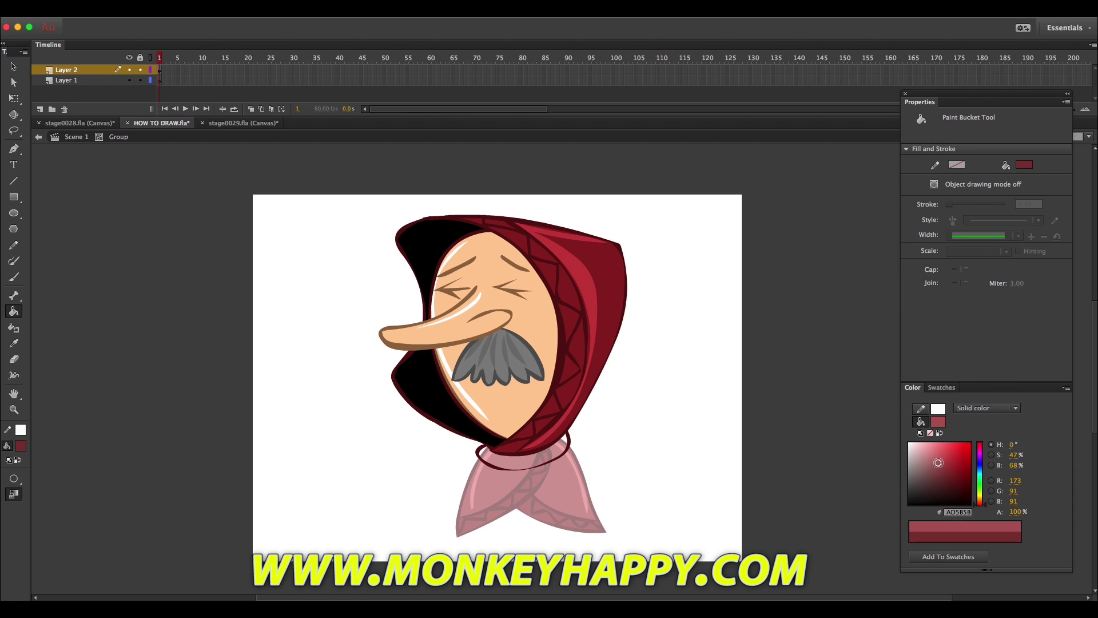
{"action": "left_click", "coordinate": [14, 479]}
{"action": "left_click", "coordinate": [43, 489]}
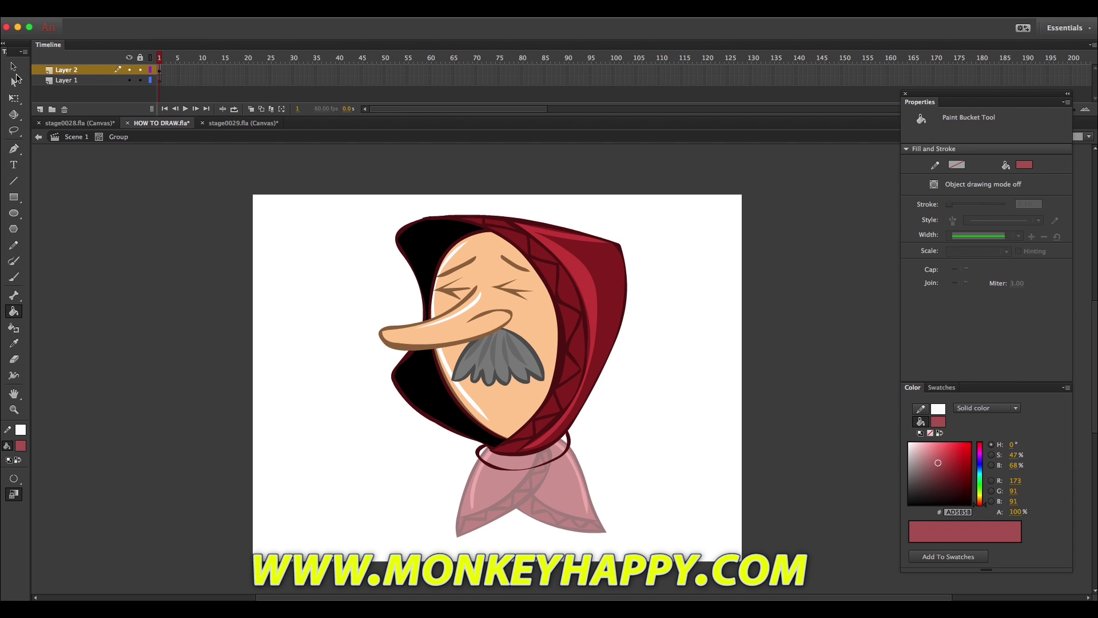
Step: Sample the dark red 541010 outline colour and brush along the upper edge of the collar
{"action": "key", "text": "i"}
{"action": "left_click", "coordinate": [507, 436]}
{"action": "key", "text": "b"}
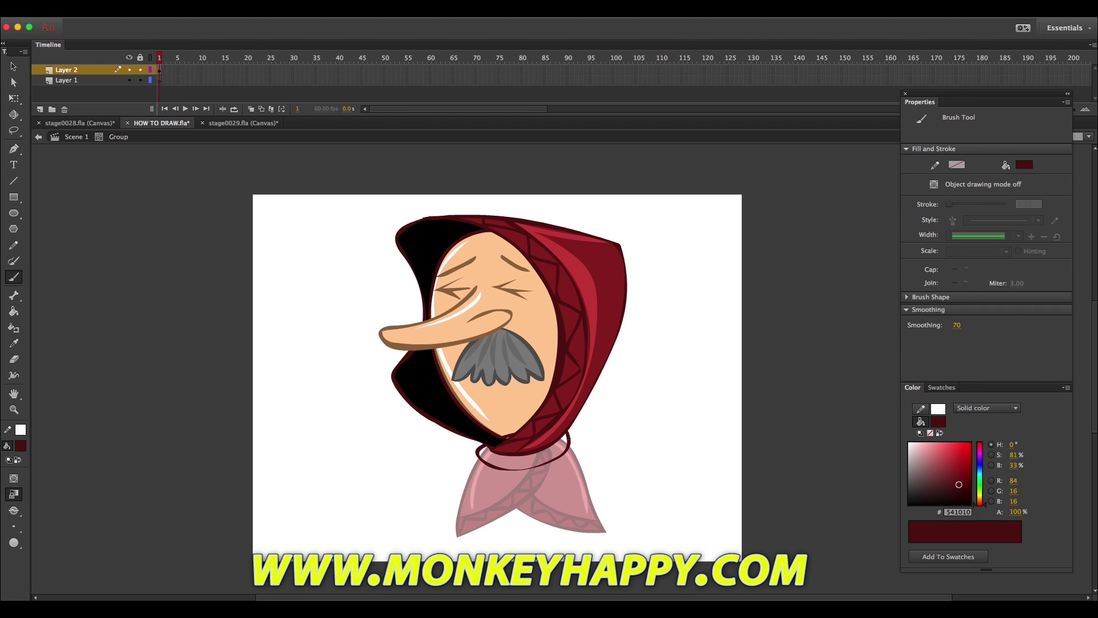
{"action": "left_click_drag", "start_coordinate": [522, 446], "coordinate": [563, 432]}
Step: Fill the collar with red sampled from the hood, brush a row of crosses on it in 832525, and leave the group
{"action": "key", "text": "i"}
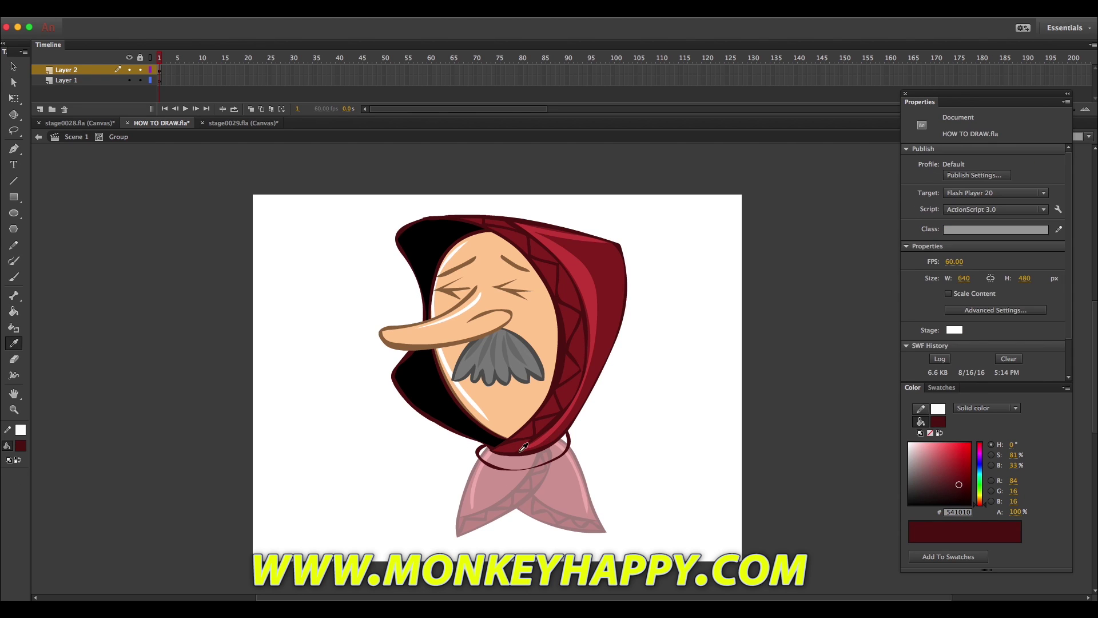
{"action": "left_click", "coordinate": [532, 446]}
{"action": "left_click", "coordinate": [541, 461]}
{"action": "left_click", "coordinate": [952, 473]}
{"action": "key", "text": "b"}
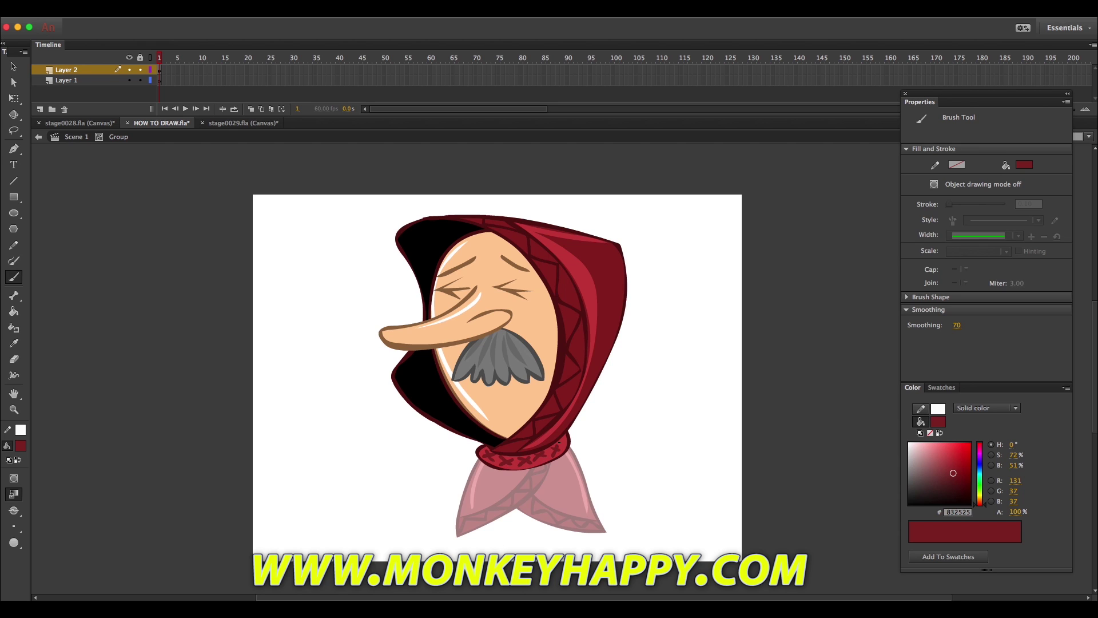
{"action": "left_click", "coordinate": [42, 136]}
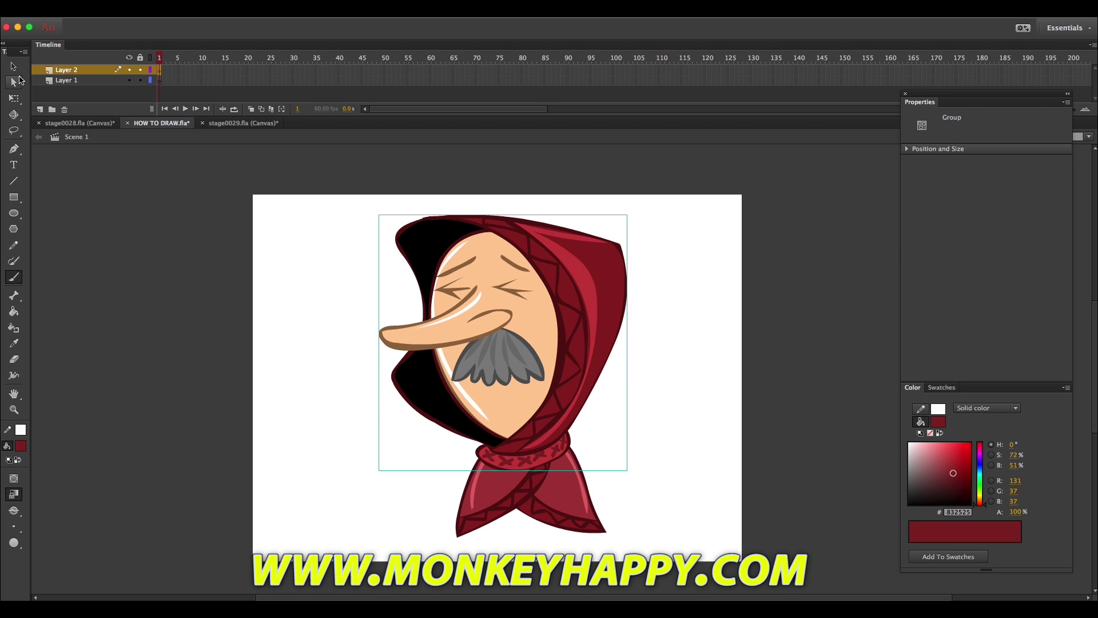
Step: Group the cloak artwork without the head and send the group behind the head
{"action": "key", "text": "q"}
{"action": "left_click", "coordinate": [350, 374]}
{"action": "left_click", "coordinate": [14, 343]}
{"action": "left_click", "coordinate": [14, 66]}
{"action": "key", "text": "super+a"}
{"action": "left_click", "coordinate": [441, 403], "text": "shift"}
{"action": "key", "text": "super+g"}
{"action": "key", "text": "super+Down"}
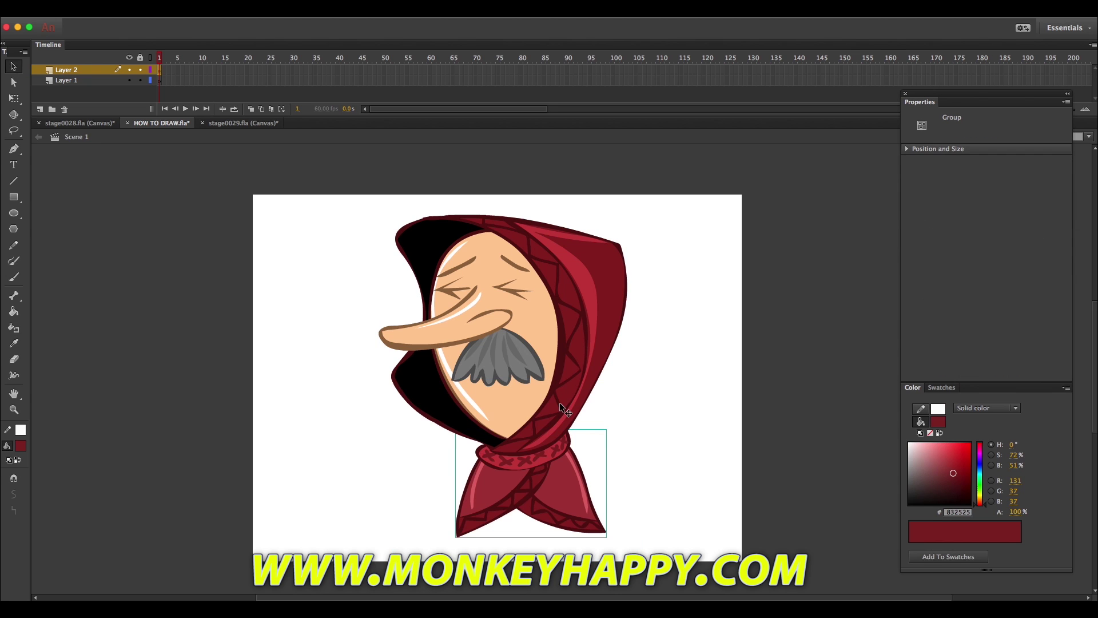
{"action": "left_click", "coordinate": [110, 371]}
Step: Sample the dark red 541010 and brush outlines of two short legs with feet below the cloak
{"action": "left_click", "coordinate": [14, 343]}
{"action": "left_click", "coordinate": [522, 506]}
{"action": "key", "text": "b"}
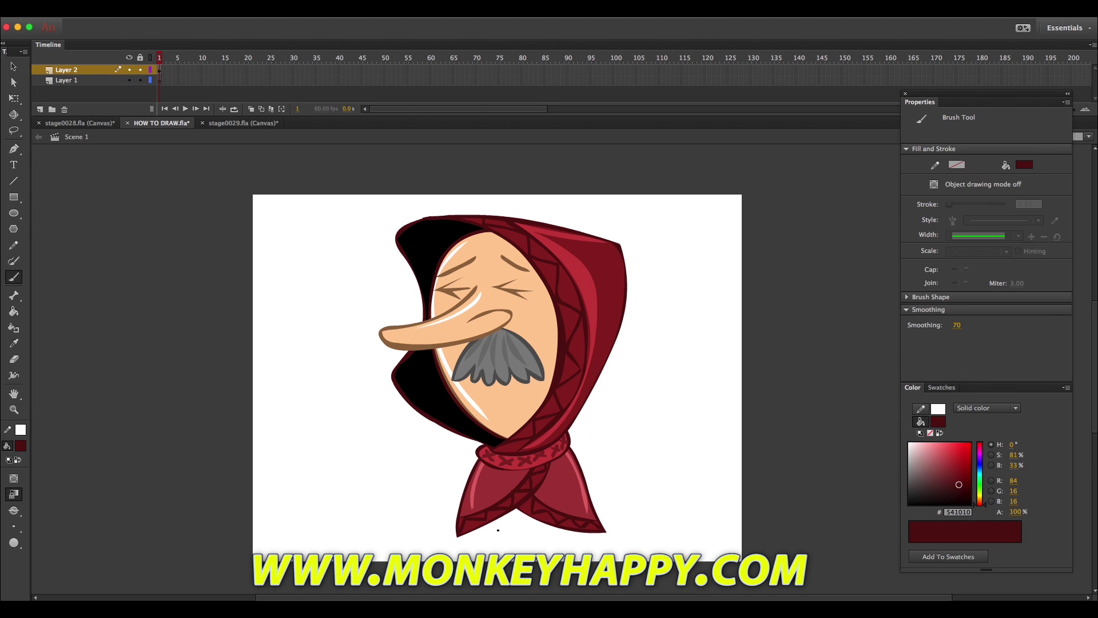
{"action": "left_click_drag", "start_coordinate": [499, 537], "coordinate": [514, 541]}
{"action": "key", "text": "super+z"}
{"action": "left_click_drag", "start_coordinate": [544, 538], "coordinate": [549, 515]}
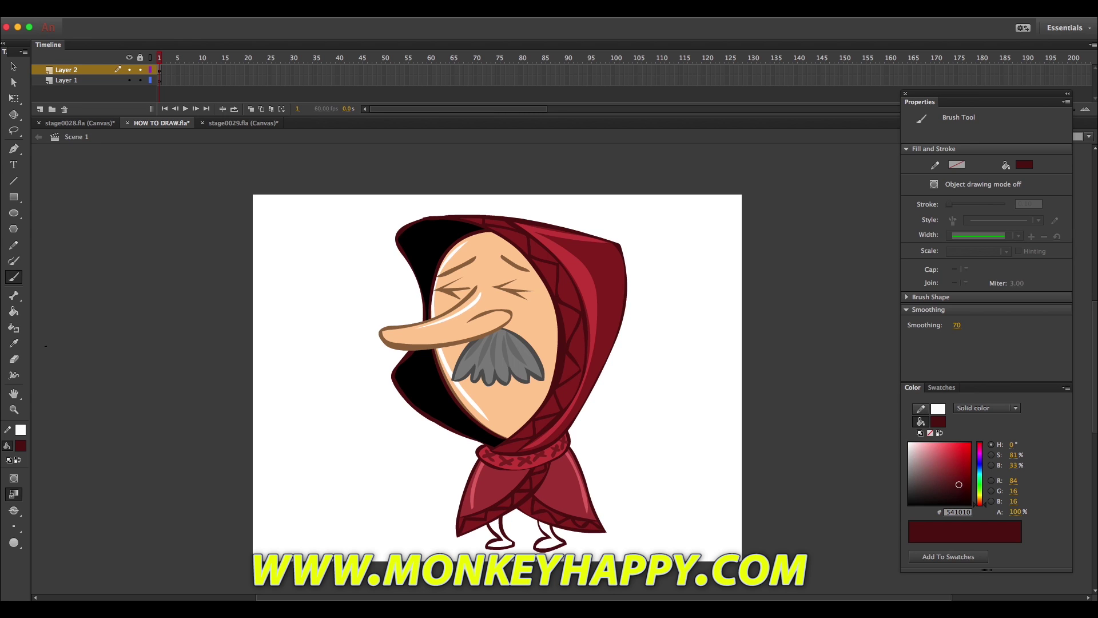
Step: Fill both legs and feet with black 000000
{"action": "left_click", "coordinate": [18, 311]}
{"action": "left_click", "coordinate": [908, 505]}
{"action": "left_click", "coordinate": [509, 547]}
Step: Convert the left leg to a movie clip named foot 1 and send it behind the cloak
{"action": "key", "text": "v"}
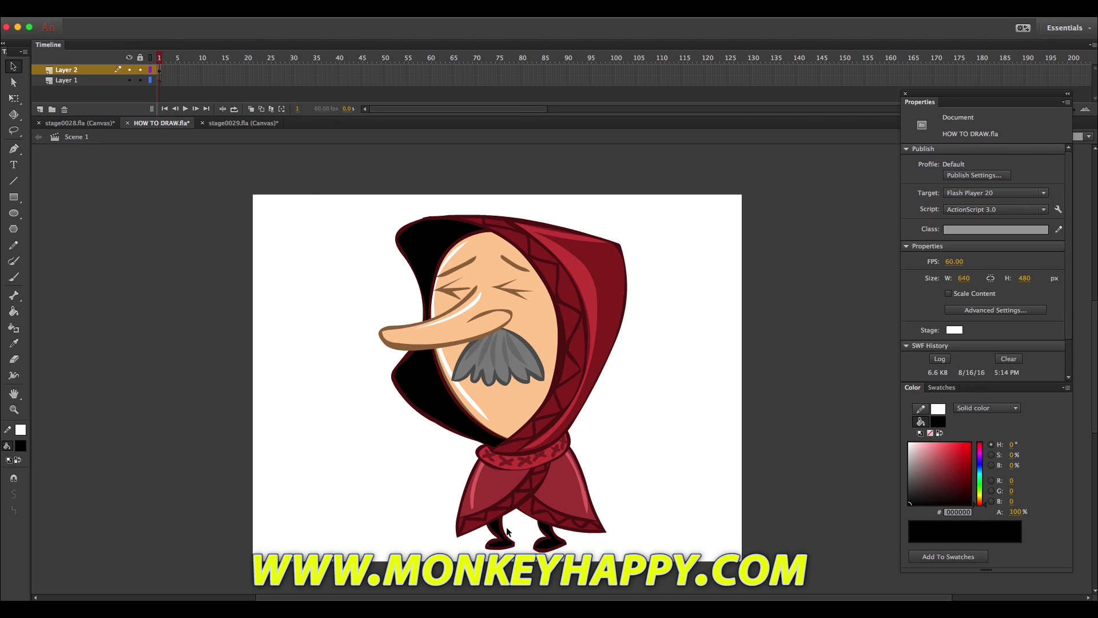
{"action": "key", "text": "super+a"}
{"action": "left_click", "coordinate": [219, 9]}
{"action": "left_click", "coordinate": [217, 37]}
{"action": "type", "text": "foot 1"}
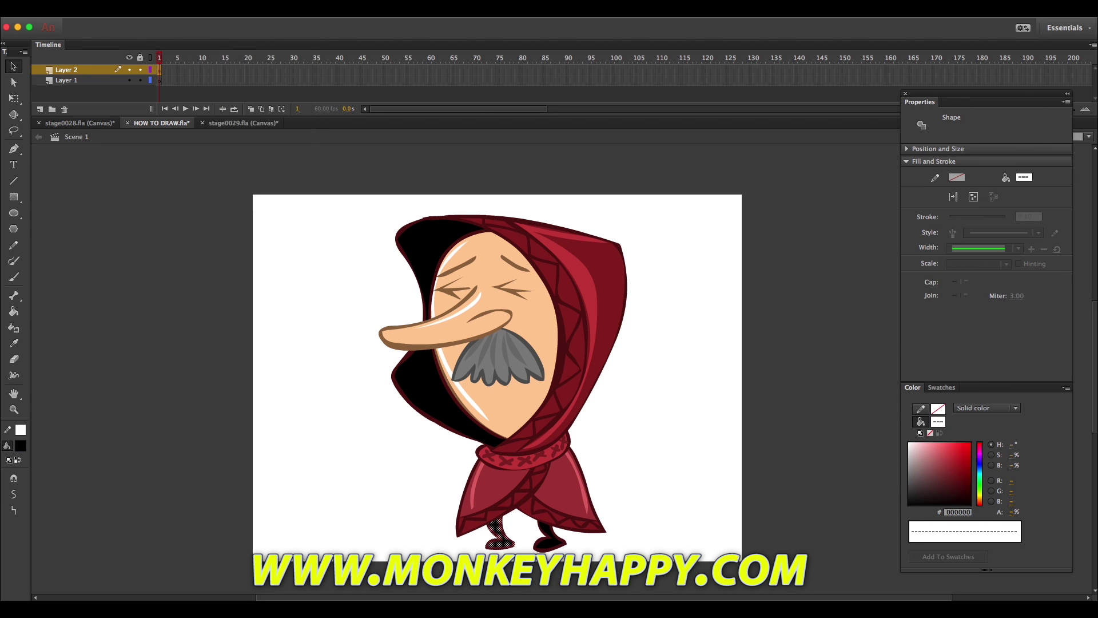
{"action": "key", "text": "Return"}
{"action": "key", "text": "alt+shift+Down"}
{"action": "key", "text": "q"}
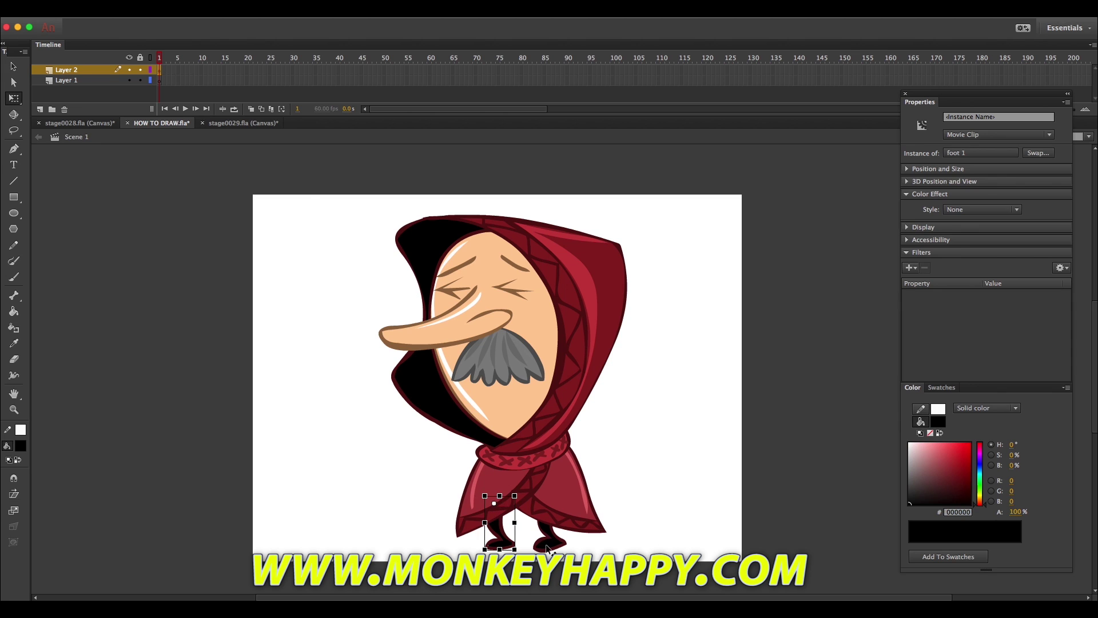
Step: Convert the right leg to a movie clip named foot 2 and place its pivot near the top of the leg
{"action": "left_click", "coordinate": [547, 549]}
{"action": "left_click", "coordinate": [217, 9]}
{"action": "left_click", "coordinate": [244, 42]}
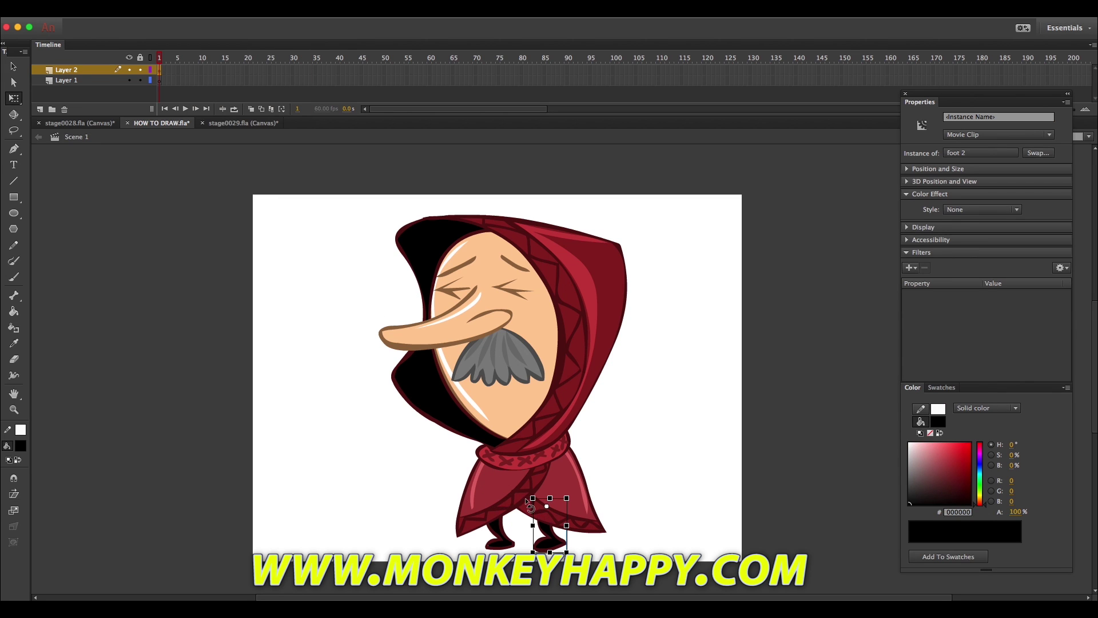
{"action": "left_click", "coordinate": [326, 475]}
Step: Sample the dark red 541010 and brush the outline of a bent sleeve with a cuff beside the cloak's right edge
{"action": "key", "text": "i"}
{"action": "left_click", "coordinate": [585, 455]}
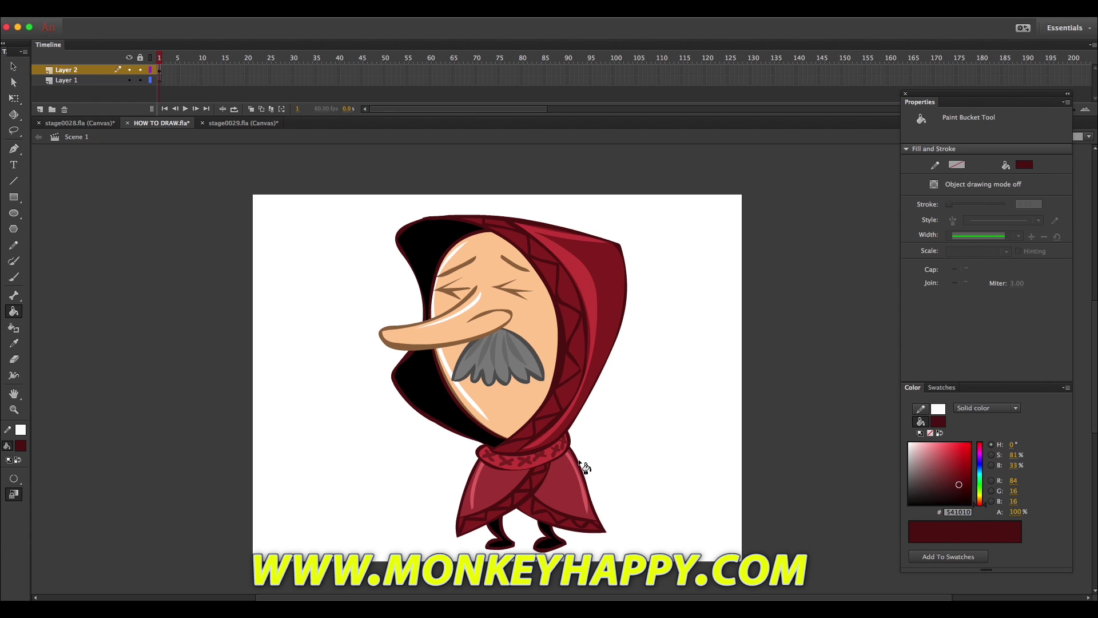
{"action": "key", "text": "b"}
{"action": "mouse_move", "coordinate": [579, 448]}
{"action": "left_mouse_down"}
{"action": "mouse_move", "coordinate": [615, 472]}
{"action": "mouse_move", "coordinate": [629, 457]}
{"action": "mouse_move", "coordinate": [592, 470]}
{"action": "mouse_move", "coordinate": [629, 486]}
{"action": "mouse_move", "coordinate": [589, 482]}
{"action": "left_mouse_up"}
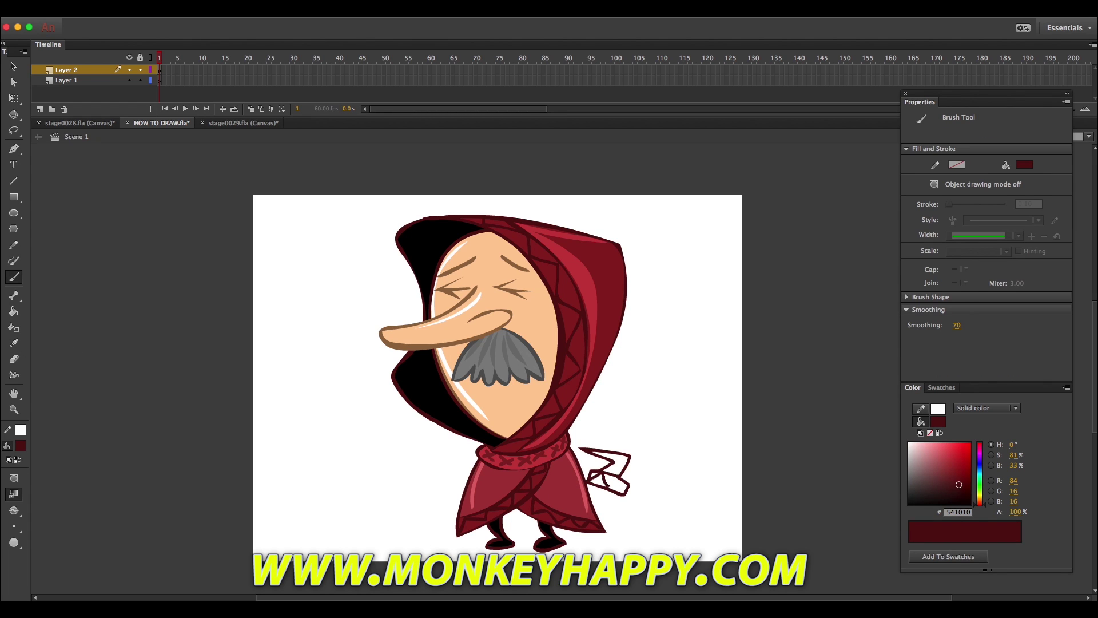
{"action": "key", "text": "ctrl+z"}
{"action": "key", "text": "e"}
Step: Fill the sleeve and cuff with reds based on the sampled cloak colour, using a Paint Bucket gap size option
{"action": "left_click", "coordinate": [15, 343]}
{"action": "left_click", "coordinate": [529, 498]}
{"action": "left_click", "coordinate": [611, 484]}
{"action": "left_click", "coordinate": [949, 462]}
{"action": "left_click", "coordinate": [618, 464]}
{"action": "key", "text": "ctrl+z"}
{"action": "left_click", "coordinate": [14, 478]}
{"action": "left_click", "coordinate": [60, 489]}
{"action": "left_click", "coordinate": [615, 464]}
Step: Sample the dark red 541010 and brush a zigzag pattern along the sleeve's cuff
{"action": "left_click", "coordinate": [14, 343]}
{"action": "left_click", "coordinate": [519, 492]}
{"action": "key", "text": "b"}
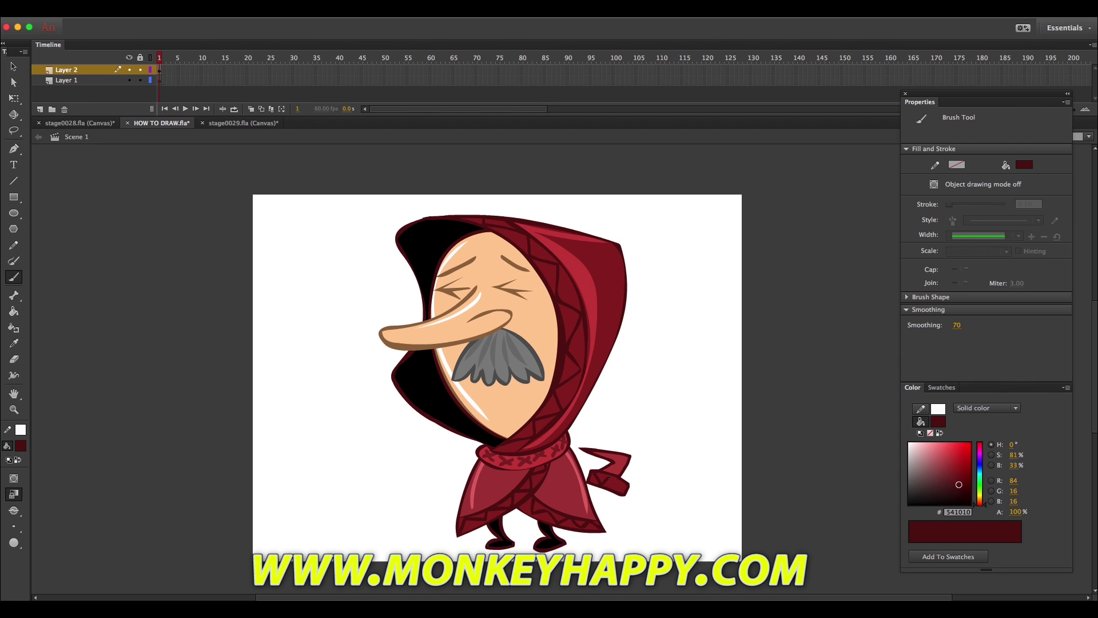
Step: Sample the cloak's pink DC6969 and brush a highlight along the bent sleeve
{"action": "left_click", "coordinate": [14, 410]}
{"action": "left_click_drag", "start_coordinate": [752, 587], "coordinate": [348, 352]}
{"action": "left_click", "coordinate": [14, 343]}
{"action": "left_click", "coordinate": [610, 366]}
{"action": "key", "text": "b"}
{"action": "mouse_move", "coordinate": [674, 374]}
{"action": "left_mouse_down"}
{"action": "mouse_move", "coordinate": [686, 360]}
{"action": "mouse_move", "coordinate": [657, 343]}
{"action": "left_mouse_up"}
Step: Select the whole sleeve with its cuff and group it
{"action": "key", "text": "v"}
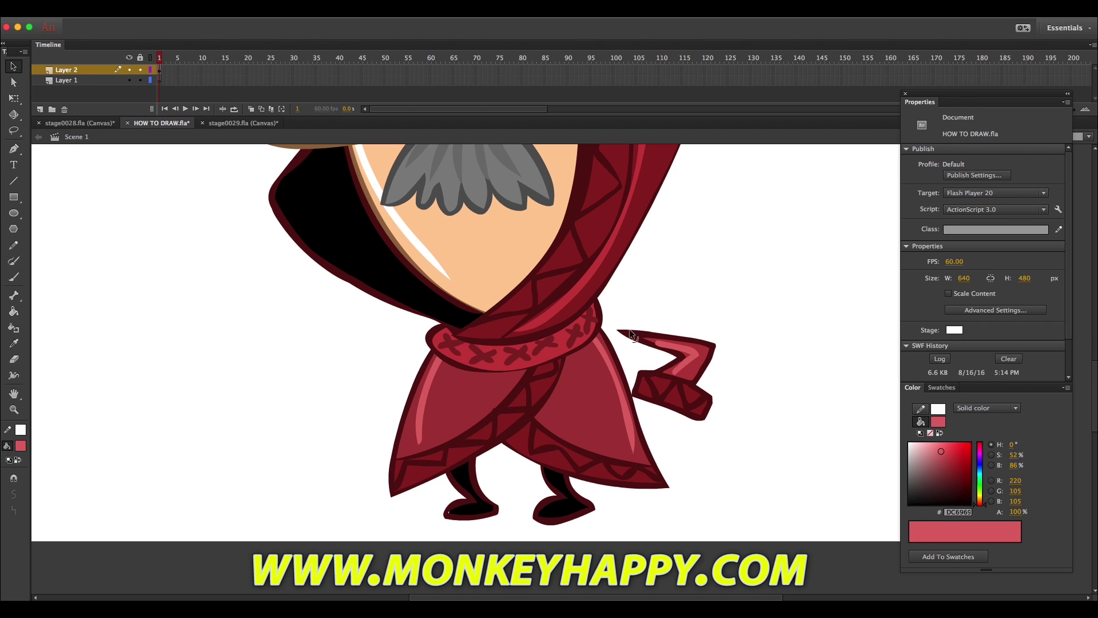
{"action": "left_click_drag", "start_coordinate": [770, 430], "coordinate": [609, 316]}
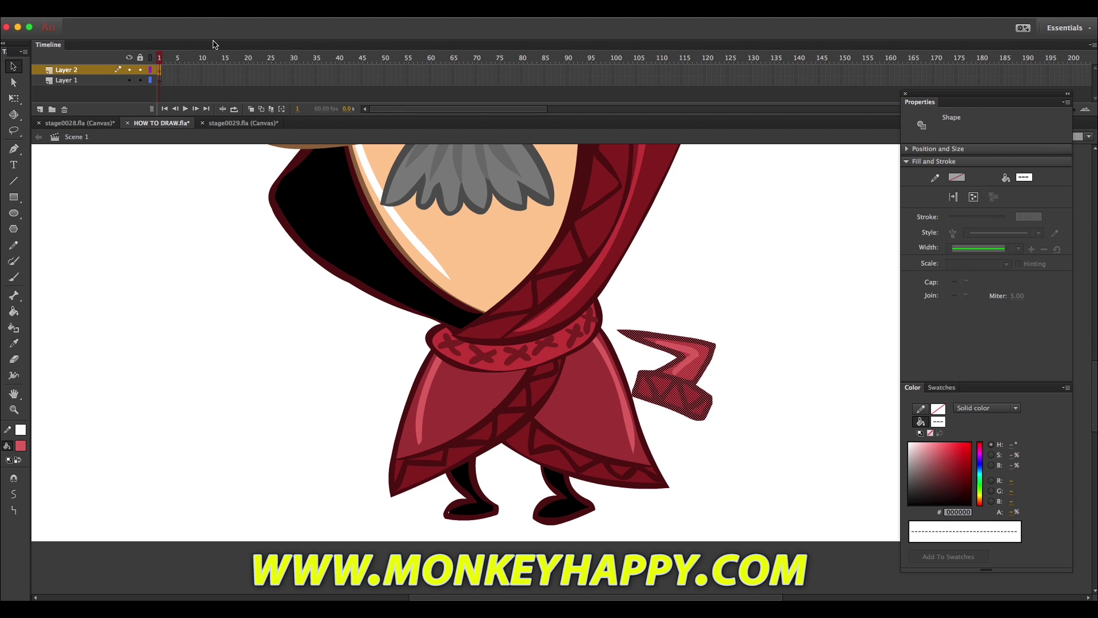
{"action": "key", "text": "ctrl+g"}
Step: Brush a hand outline below the cuff in the nose outline's brown 956C43 and fill it with skin colour FFCC99
{"action": "scroll", "coordinate": [569, 306], "scroll_direction": "up", "scroll_amount": 3}
{"action": "key", "text": "i"}
{"action": "left_click", "coordinate": [338, 227]}
{"action": "key", "text": "b"}
{"action": "mouse_move", "coordinate": [659, 470]}
{"action": "left_mouse_down"}
{"action": "mouse_move", "coordinate": [680, 531]}
{"action": "mouse_move", "coordinate": [709, 524]}
{"action": "mouse_move", "coordinate": [658, 471]}
{"action": "left_mouse_up"}
{"action": "left_click", "coordinate": [14, 343]}
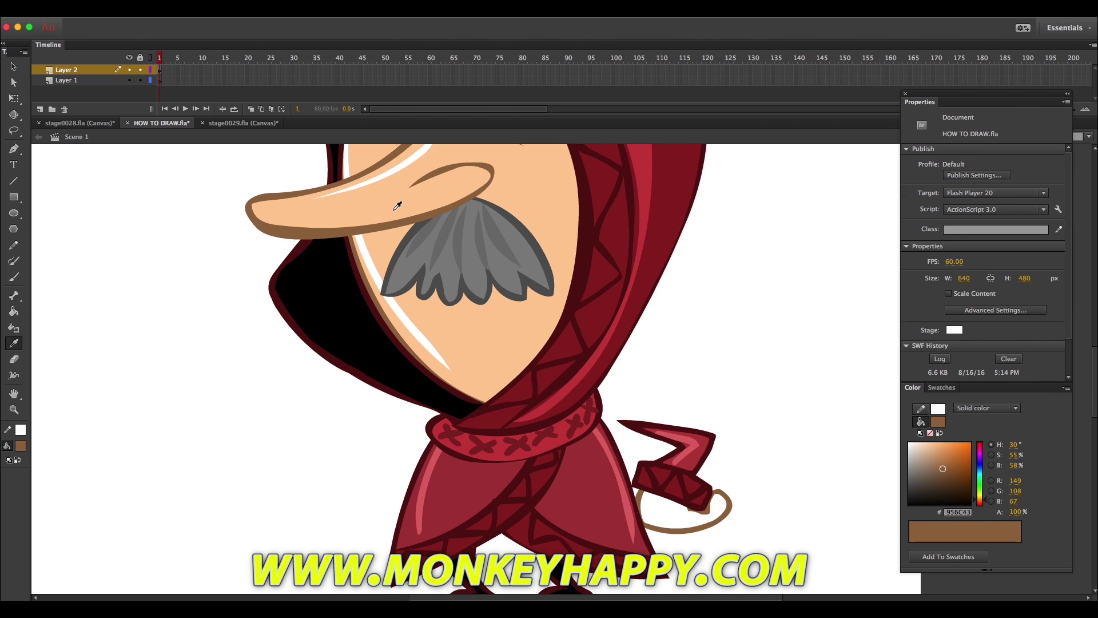
{"action": "left_click", "coordinate": [395, 209]}
{"action": "left_click", "coordinate": [674, 513]}
Step: Combine the hand with the sleeve group and place the arm against the cloak's side
{"action": "left_click", "coordinate": [14, 67]}
{"action": "left_click_drag", "start_coordinate": [779, 555], "coordinate": [610, 415]}
{"action": "left_click", "coordinate": [646, 446]}
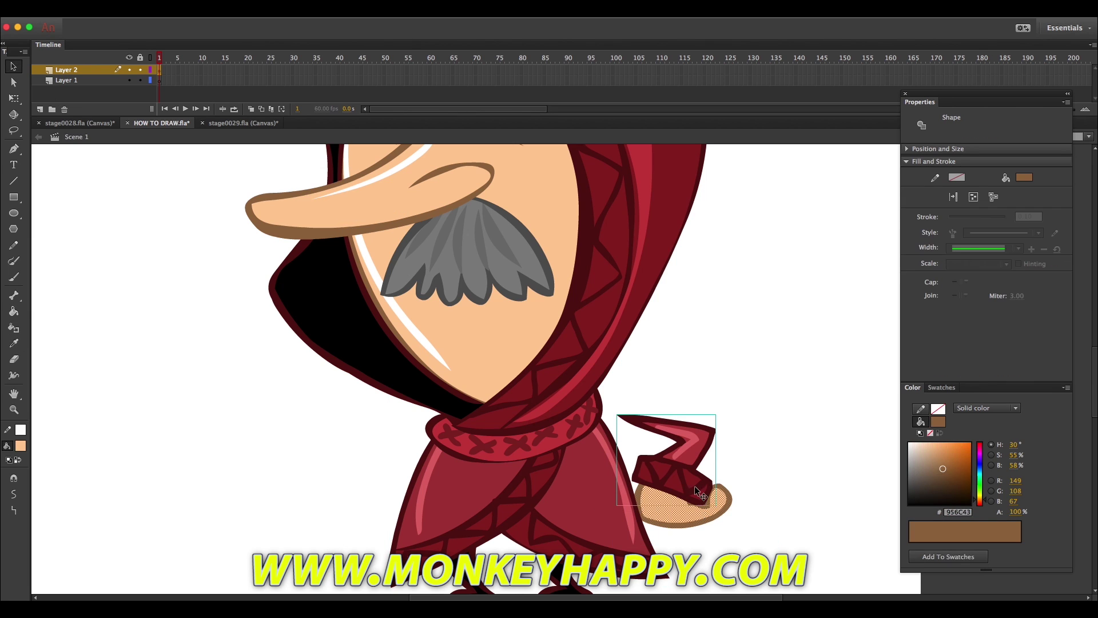
{"action": "left_click", "coordinate": [667, 462]}
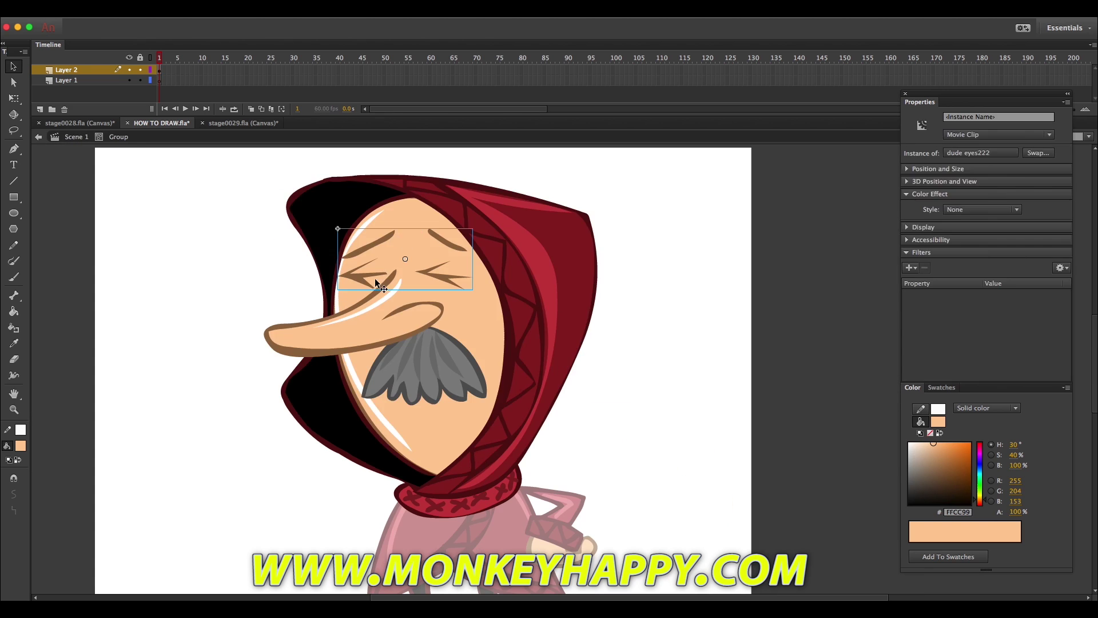
Step: Open the dude eyes222 movie clip inside the head group and add keyframes from frame 44 onward
{"action": "double_click", "coordinate": [378, 283]}
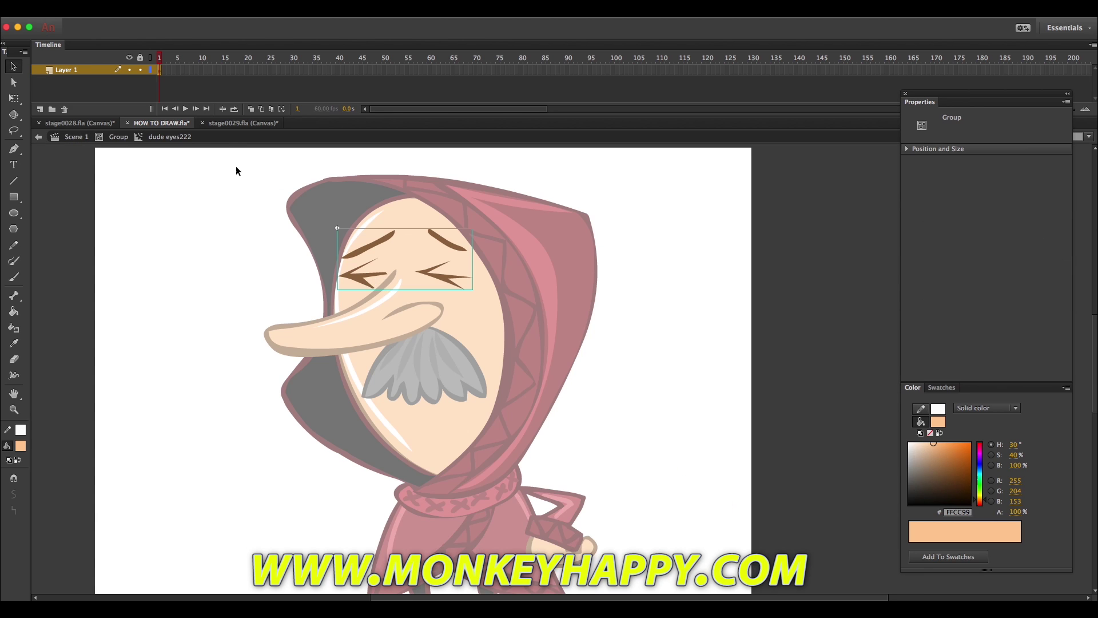
{"action": "left_click", "coordinate": [354, 70]}
{"action": "key", "text": "ctrl+a"}
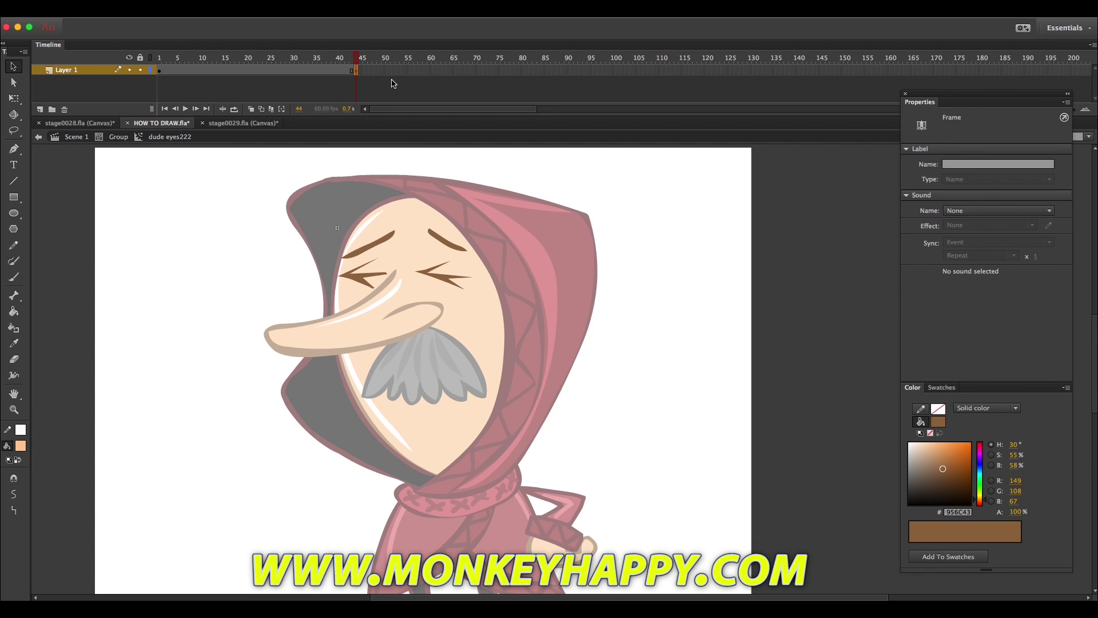
{"action": "key", "text": "q"}
{"action": "left_click", "coordinate": [366, 71]}
{"action": "key", "text": "F6"}
Step: Transform the eyes and eyebrows in the new keyframes to animate their movement
{"action": "left_click", "coordinate": [523, 279]}
{"action": "left_click", "coordinate": [443, 276]}
{"action": "left_click", "coordinate": [371, 276], "text": "shift"}
{"action": "left_click_drag", "start_coordinate": [406, 262], "coordinate": [484, 270]}
{"action": "left_click", "coordinate": [499, 277]}
{"action": "left_click_drag", "start_coordinate": [468, 252], "coordinate": [477, 252]}
{"action": "left_click", "coordinate": [390, 253]}
{"action": "left_click_drag", "start_coordinate": [402, 281], "coordinate": [395, 286]}
{"action": "key", "text": "F5"}
Step: Play back the eye animation and return to Scene 1
{"action": "left_click", "coordinate": [331, 70]}
{"action": "key", "text": "Return"}
{"action": "left_click", "coordinate": [302, 71]}
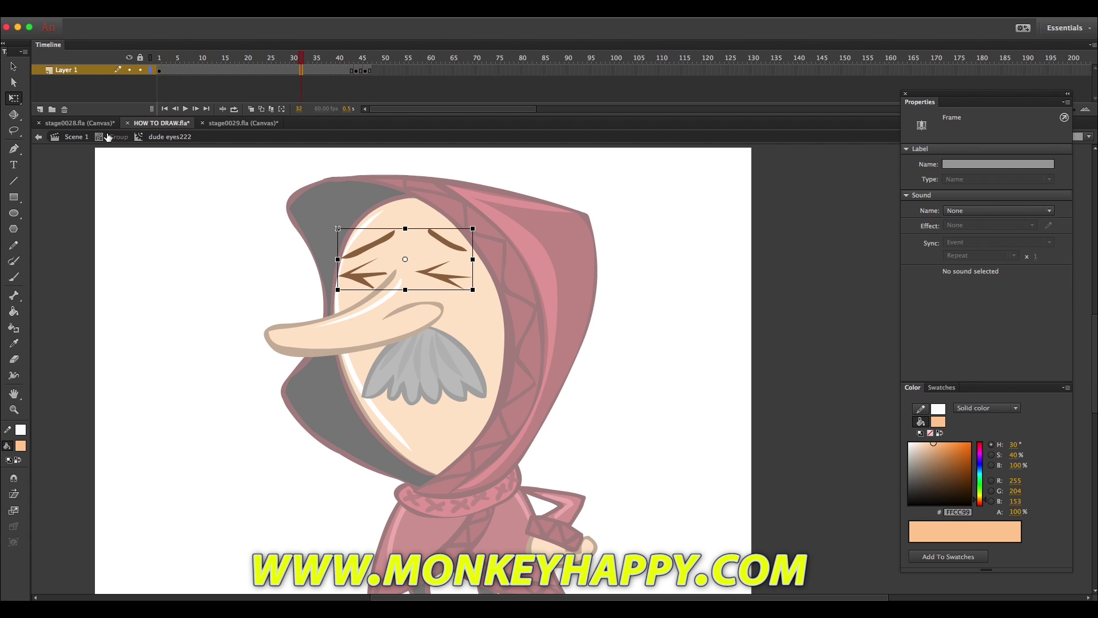
{"action": "left_click", "coordinate": [118, 137]}
{"action": "left_click", "coordinate": [221, 229]}
{"action": "left_click", "coordinate": [81, 137]}
{"action": "left_click", "coordinate": [161, 270]}
Step: Sample the dark red 541010 from the cloak's trim for the Brush tool
{"action": "left_click", "coordinate": [14, 410]}
{"action": "left_click", "coordinate": [502, 166]}
{"action": "left_click", "coordinate": [508, 274], "text": "alt"}
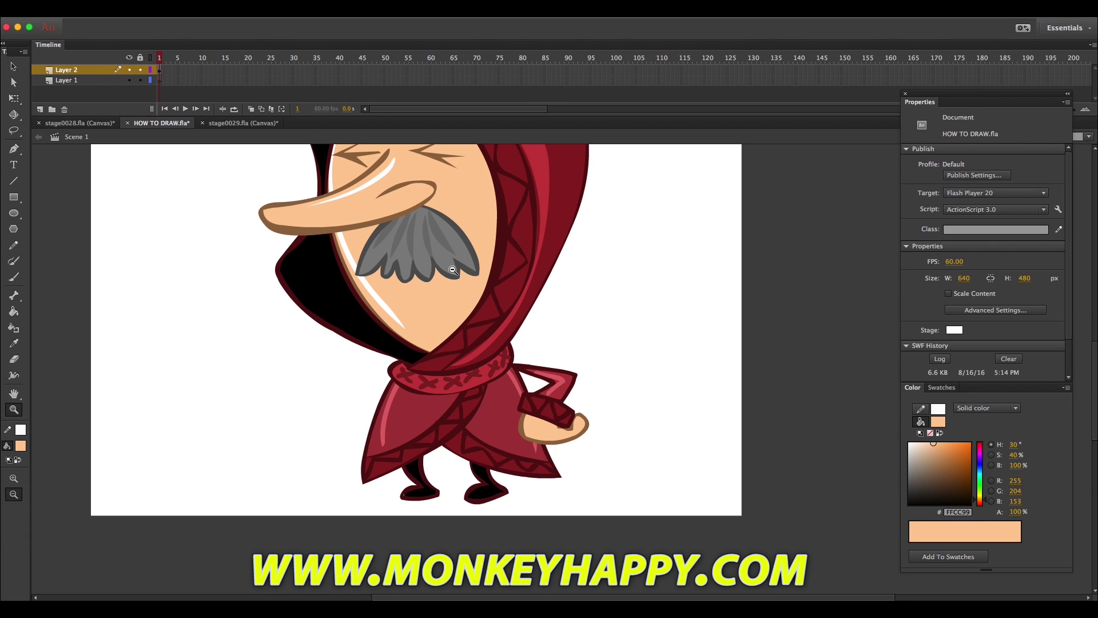
{"action": "left_click", "coordinate": [14, 343]}
{"action": "left_click", "coordinate": [437, 436]}
{"action": "key", "text": "b"}
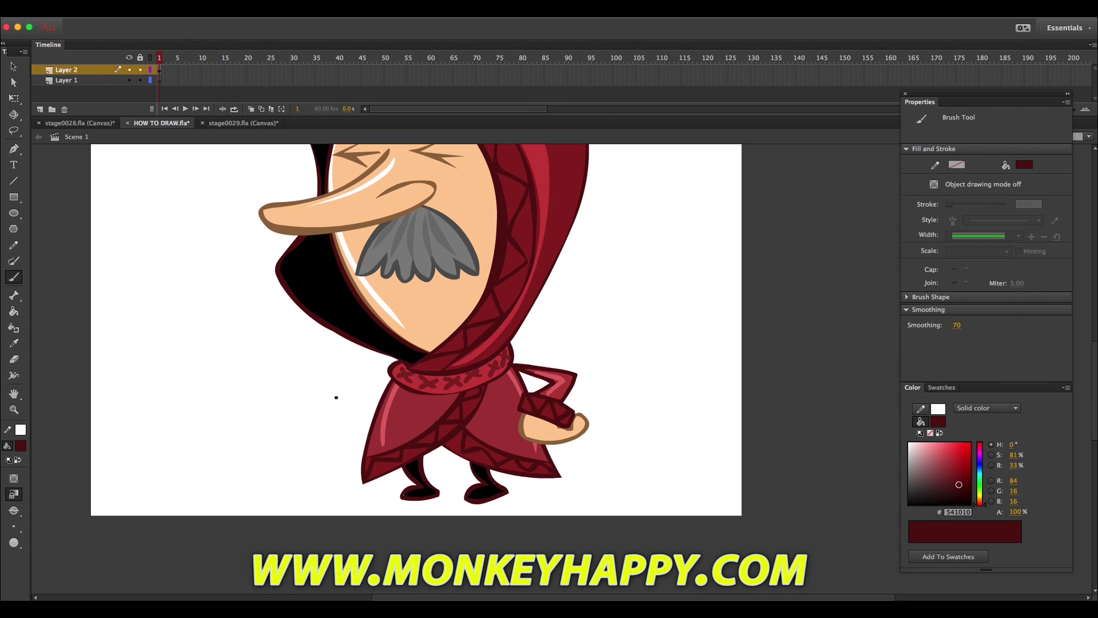
Step: Duplicate the arm, flip the copy horizontally and place it at the cloak's opposite side
{"action": "key", "text": "v"}
{"action": "left_click", "coordinate": [549, 417]}
{"action": "key", "text": "q"}
{"action": "key", "text": "super+c"}
{"action": "key", "text": "super+v"}
{"action": "left_click_drag", "start_coordinate": [544, 369], "coordinate": [349, 396]}
{"action": "left_click", "coordinate": [207, 11]}
{"action": "mouse_move", "coordinate": [214, 147]}
{"action": "left_click", "coordinate": [348, 260]}
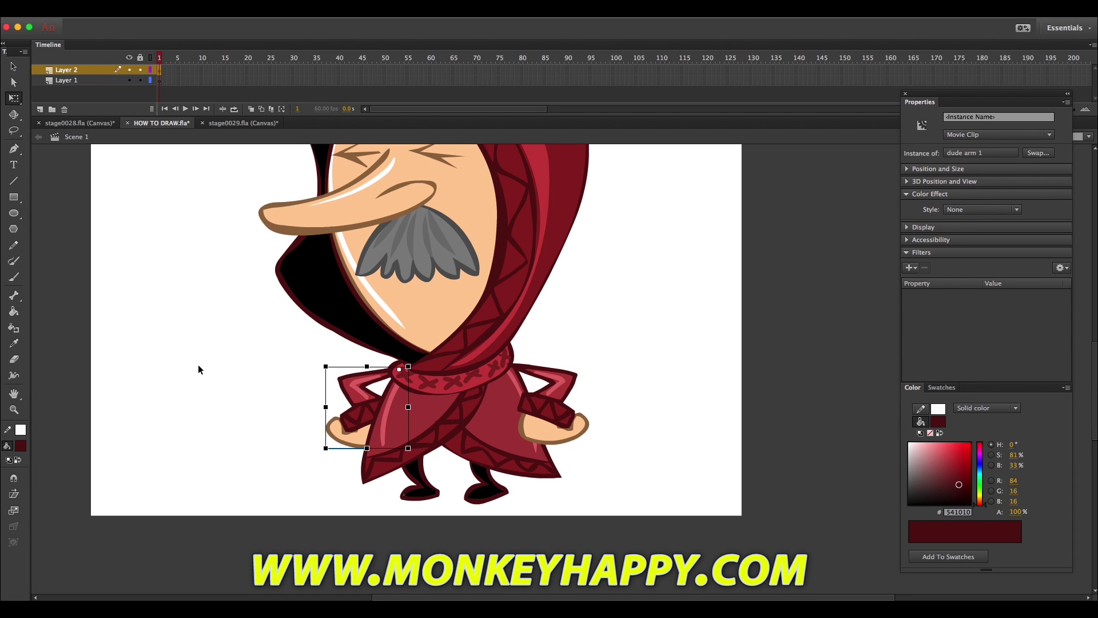
{"action": "left_click", "coordinate": [198, 370]}
Step: Save the drawing
{"action": "left_click", "coordinate": [14, 409]}
{"action": "left_click", "coordinate": [421, 372], "text": "alt"}
{"action": "left_click_drag", "start_coordinate": [811, 477], "coordinate": [466, 185]}
{"action": "key", "text": "super+s"}
Step: Brush a dark red 541010 outline of a pouch with a zigzag rim behind the hood, plus the cloak's inner back hem
{"action": "key", "text": "b"}
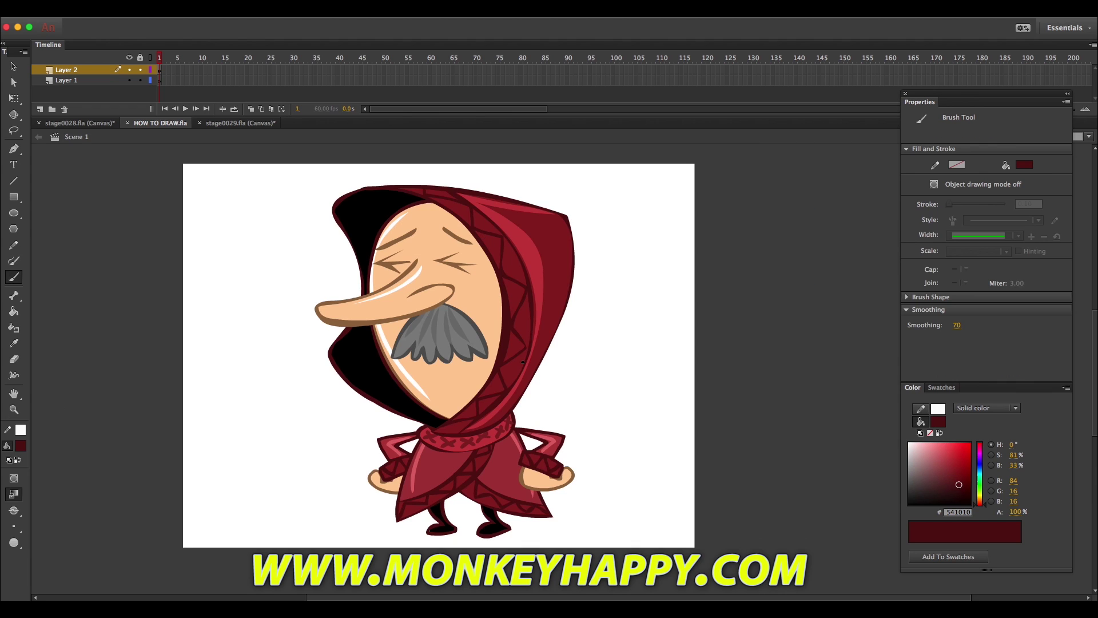
{"action": "mouse_move", "coordinate": [548, 361]}
{"action": "left_mouse_down"}
{"action": "mouse_move", "coordinate": [423, 493]}
{"action": "mouse_move", "coordinate": [589, 392]}
{"action": "left_mouse_up"}
{"action": "left_click_drag", "start_coordinate": [547, 364], "coordinate": [584, 416]}
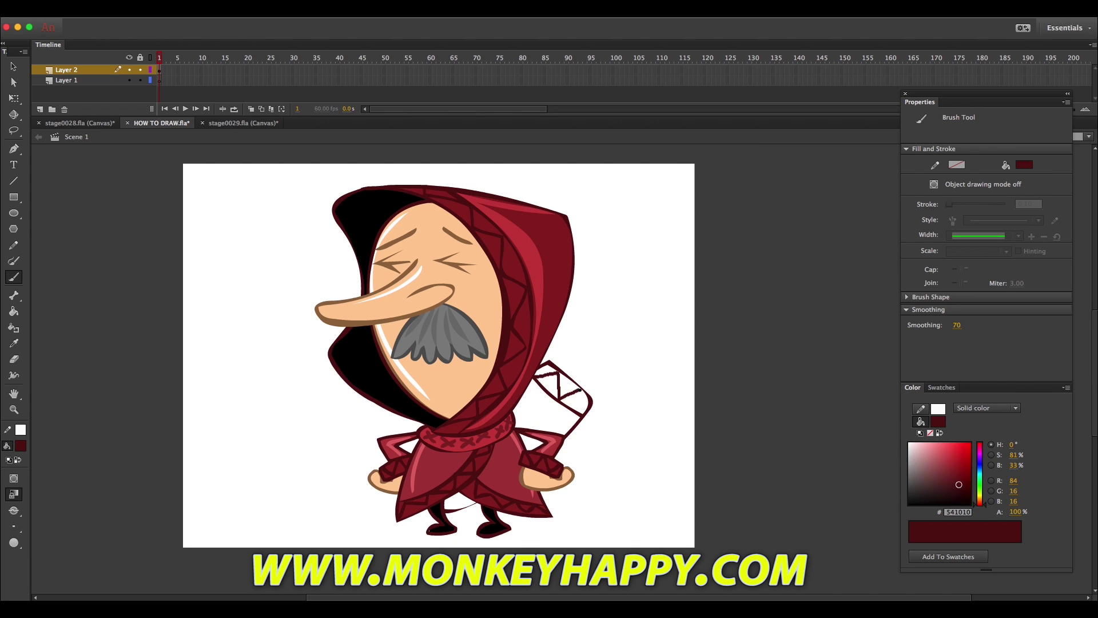
Step: Fill the pouch's body with red sampled from the hood, then darken it with 590F0F and an even darker shade
{"action": "left_click", "coordinate": [14, 343]}
{"action": "left_click", "coordinate": [557, 319]}
{"action": "left_click", "coordinate": [572, 417]}
{"action": "left_click", "coordinate": [961, 483]}
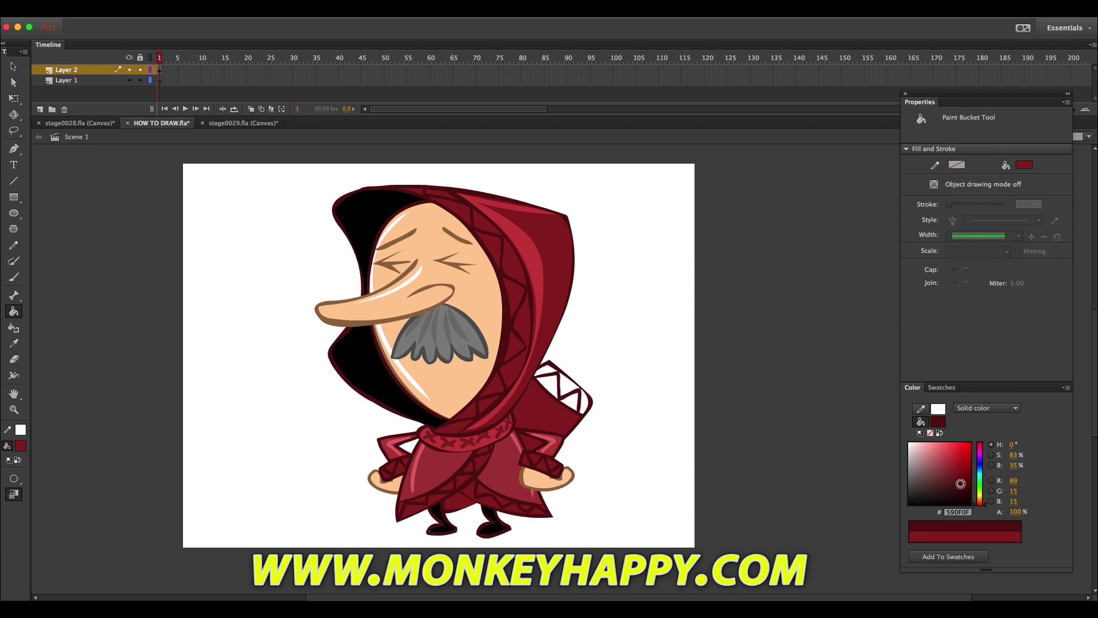
{"action": "left_click", "coordinate": [558, 414]}
{"action": "left_click", "coordinate": [963, 500]}
{"action": "left_click", "coordinate": [552, 420]}
Step: Fill the triangular sections of the pouch's zigzag rim with dark red 771E1E
{"action": "left_click", "coordinate": [961, 485]}
{"action": "left_click", "coordinate": [554, 384]}
{"action": "left_click", "coordinate": [576, 405]}
{"action": "left_click", "coordinate": [955, 476]}
{"action": "left_click", "coordinate": [552, 383]}
{"action": "left_click", "coordinate": [568, 388]}
{"action": "left_click", "coordinate": [549, 372]}
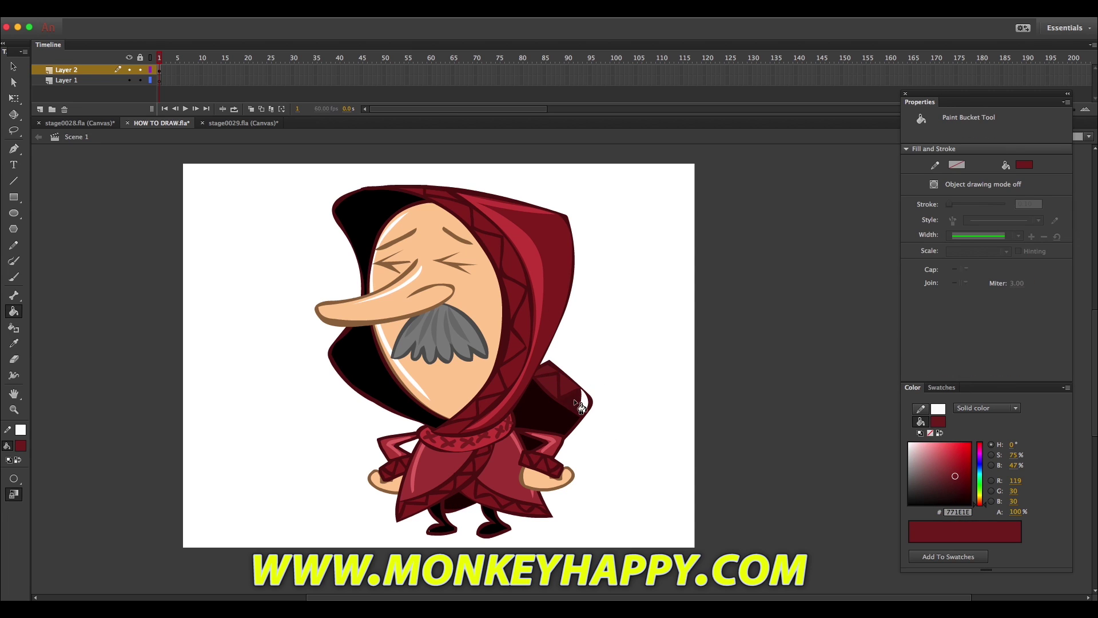
Step: Brush a 771E1E highlight across the pouch's dark body below the rim, undoing the first attempt
{"action": "key", "text": "b"}
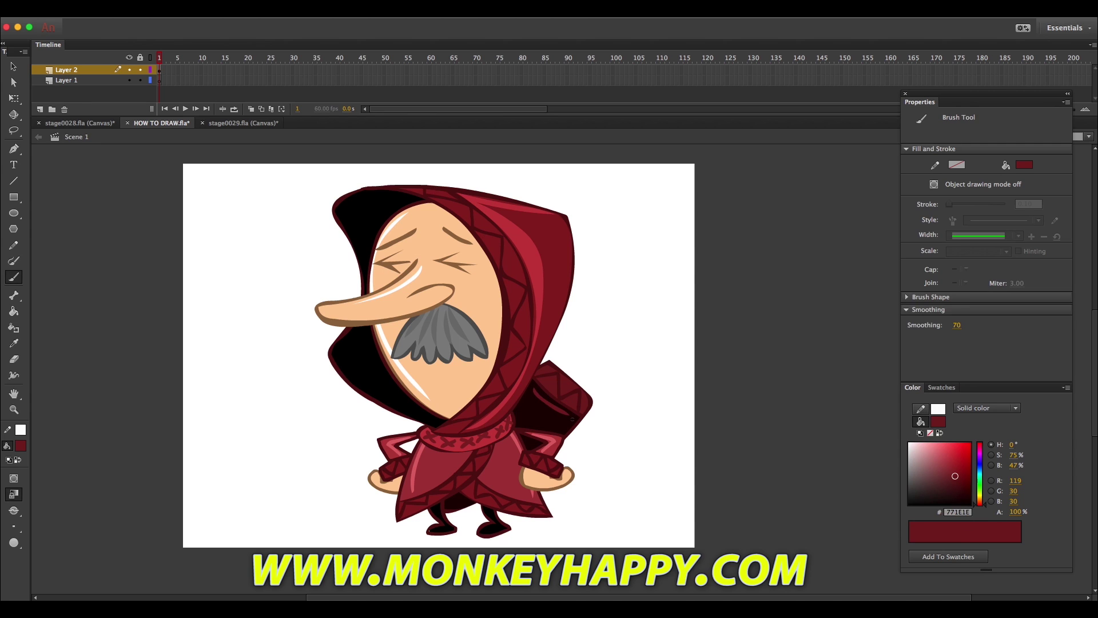
{"action": "key", "text": "super+z"}
{"action": "left_click", "coordinate": [13, 311]}
{"action": "key", "text": "b"}
{"action": "left_click_drag", "start_coordinate": [532, 388], "coordinate": [559, 414]}
Step: Select the pouch's highlight, body and all rim sections and group them
{"action": "left_click", "coordinate": [14, 66]}
{"action": "left_click", "coordinate": [551, 416]}
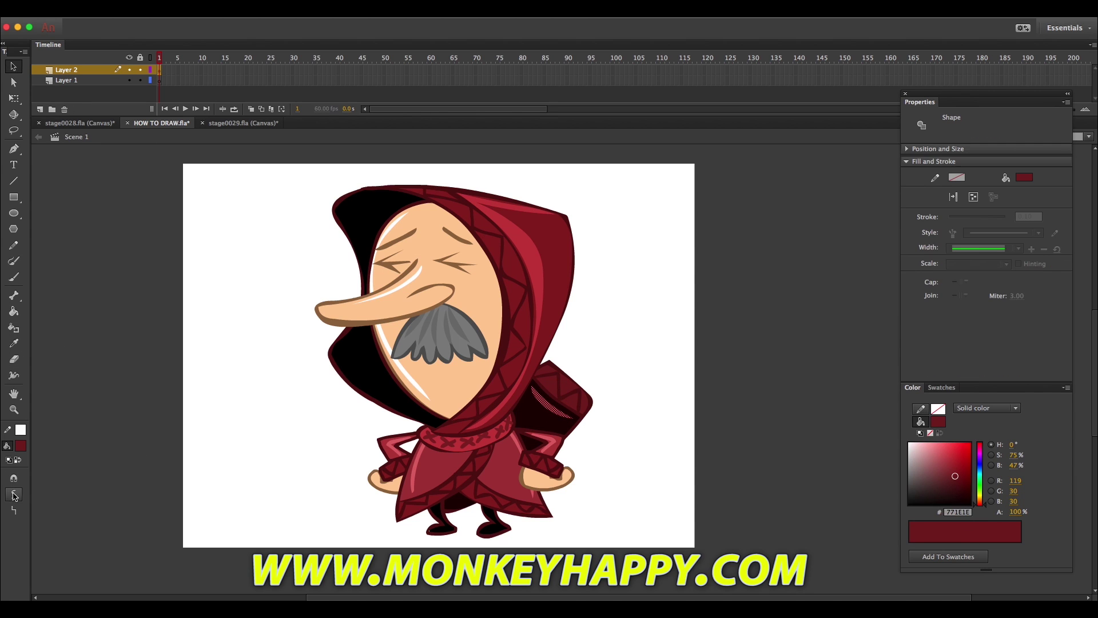
{"action": "left_click", "coordinate": [565, 418], "text": "shift"}
{"action": "left_click", "coordinate": [571, 406], "text": "shift"}
{"action": "left_click", "coordinate": [558, 393], "text": "shift"}
{"action": "left_click", "coordinate": [567, 385], "text": "shift"}
{"action": "left_click", "coordinate": [545, 373], "text": "shift"}
{"action": "left_click", "coordinate": [584, 399], "text": "shift"}
{"action": "key", "text": "ctrl+g"}
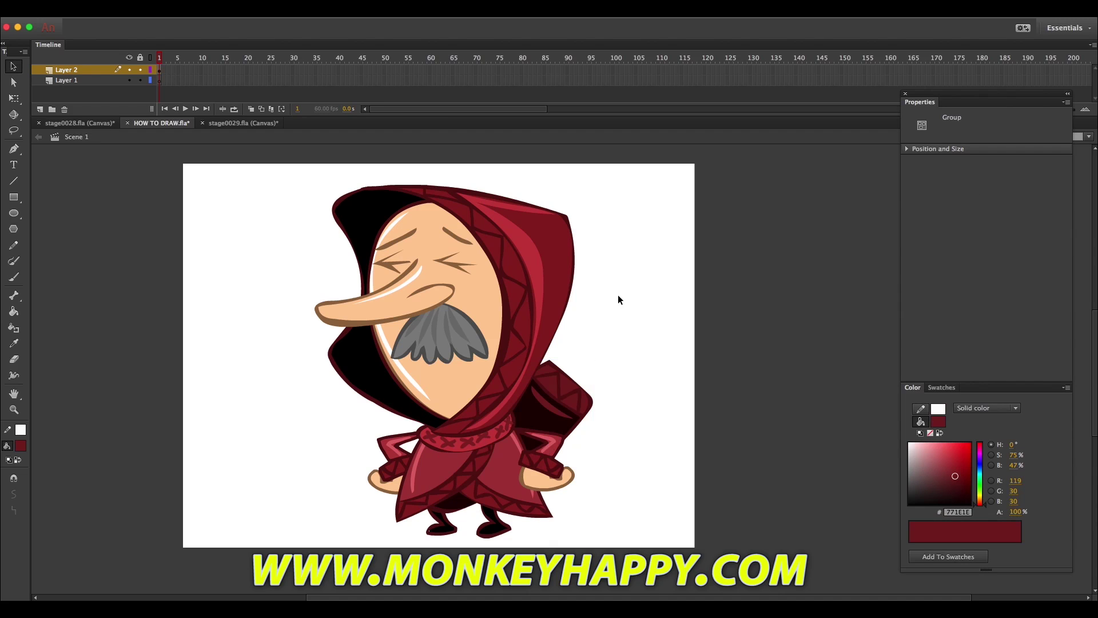
Step: Brush the sword's crossguard with two round ends behind the character's back in dark gray 4D4D4D
{"action": "left_click", "coordinate": [884, 485]}
{"action": "key", "text": "b"}
{"action": "left_click_drag", "start_coordinate": [557, 344], "coordinate": [598, 384]}
{"action": "left_click_drag", "start_coordinate": [573, 330], "coordinate": [575, 346]}
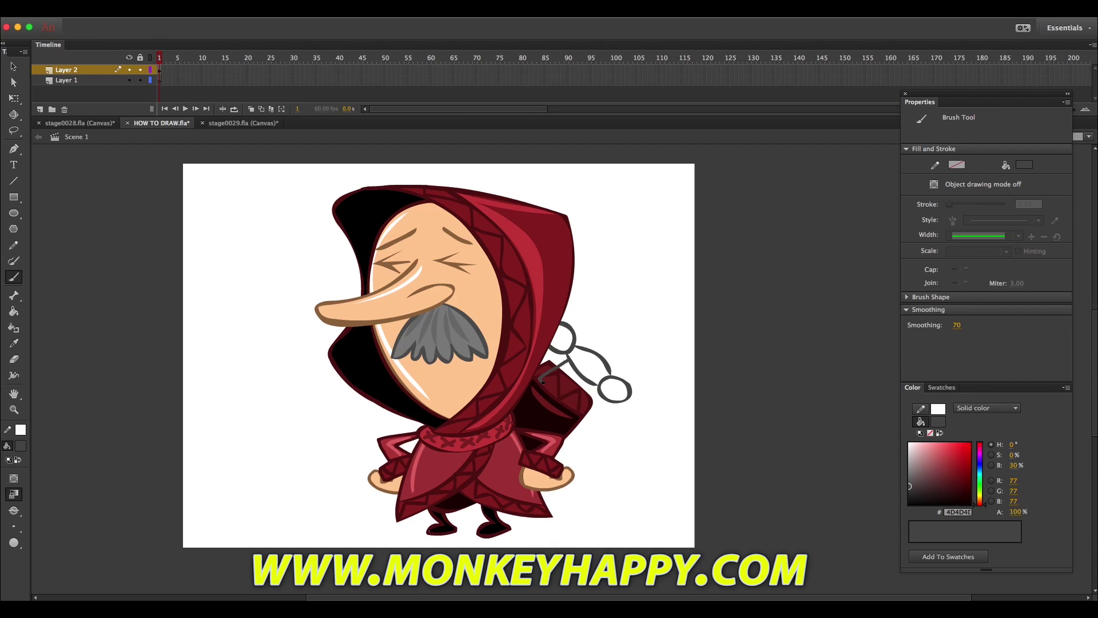
Step: Brush the outlines of the sword's long blade, wrapped grip and round pommel, undoing the misplaced strokes
{"action": "key", "text": "ctrl+z"}
{"action": "left_click_drag", "start_coordinate": [569, 359], "coordinate": [464, 446]}
{"action": "key", "text": "ctrl+z"}
{"action": "left_click_drag", "start_coordinate": [569, 359], "coordinate": [506, 413]}
{"action": "key", "text": "ctrl+z"}
{"action": "mouse_move", "coordinate": [584, 346]}
{"action": "left_mouse_down"}
{"action": "mouse_move", "coordinate": [629, 318]}
{"action": "mouse_move", "coordinate": [610, 366]}
{"action": "left_mouse_up"}
{"action": "key", "text": "ctrl+z"}
{"action": "mouse_move", "coordinate": [646, 303]}
{"action": "left_mouse_down"}
{"action": "mouse_move", "coordinate": [655, 314]}
{"action": "mouse_move", "coordinate": [646, 303]}
{"action": "left_mouse_up"}
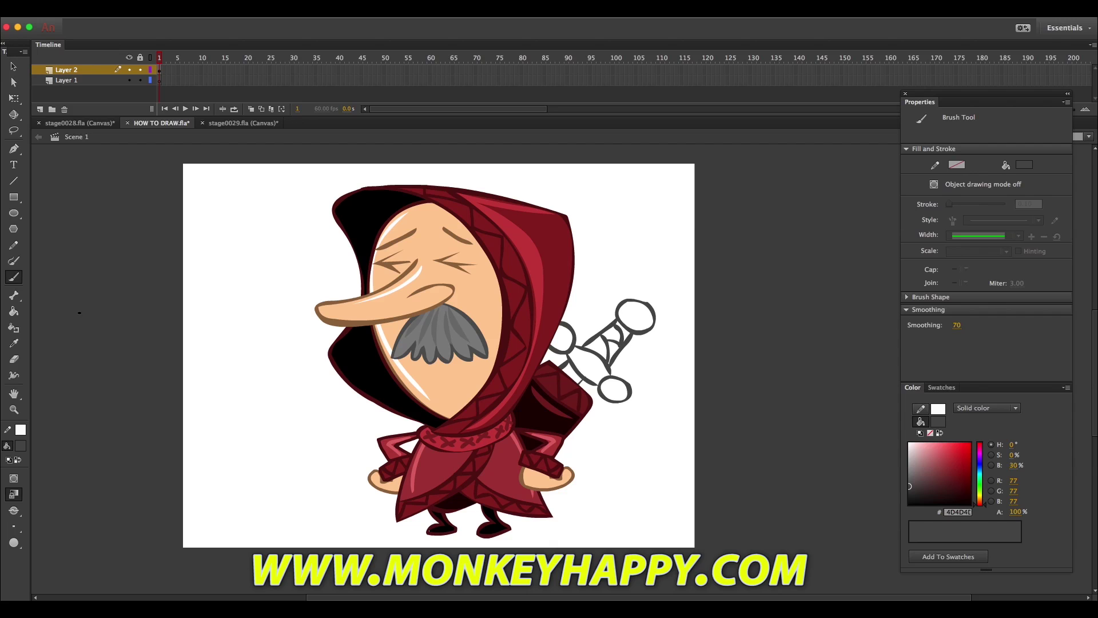
Step: Open the sword group for editing and fill its blade with gray 8C8C8C
{"action": "left_click", "coordinate": [14, 67]}
{"action": "left_click", "coordinate": [578, 390]}
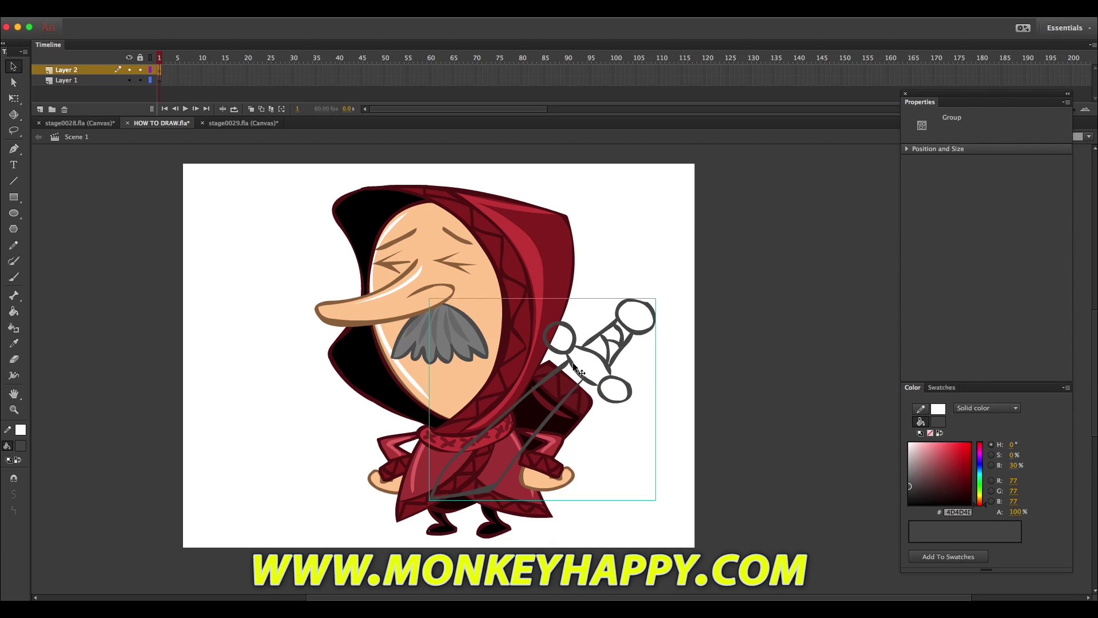
{"action": "double_click", "coordinate": [578, 390]}
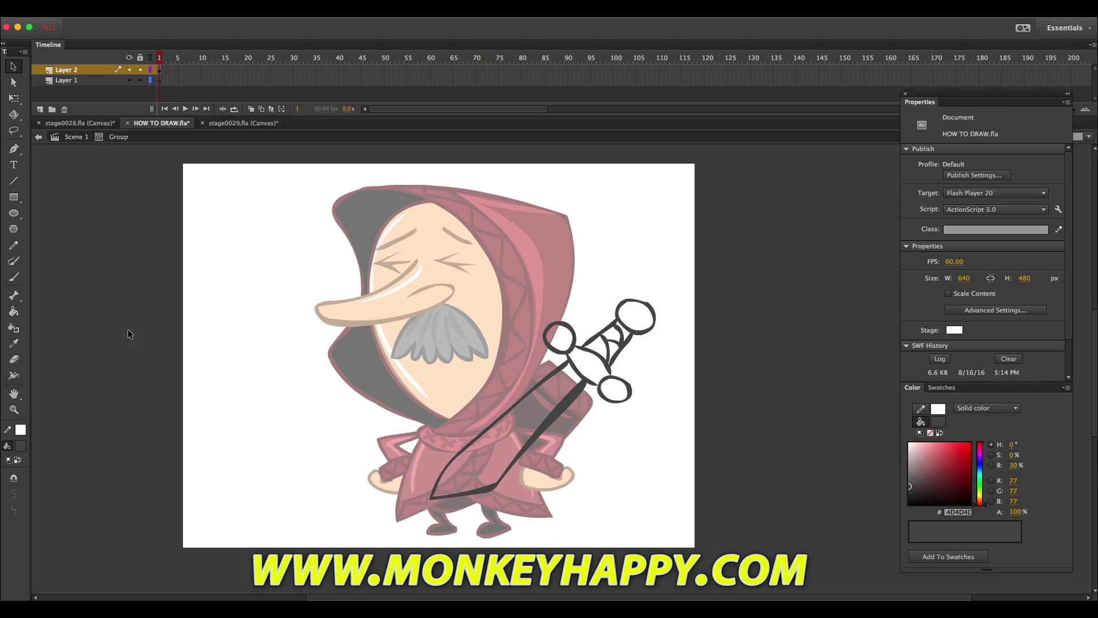
{"action": "left_click", "coordinate": [14, 312]}
{"action": "left_click_drag", "start_coordinate": [910, 479], "coordinate": [885, 470]}
{"action": "left_click", "coordinate": [518, 426]}
Step: Sample the blade's dark outline color and brush shading along the blade, undoing the last stroke
{"action": "left_click", "coordinate": [14, 344]}
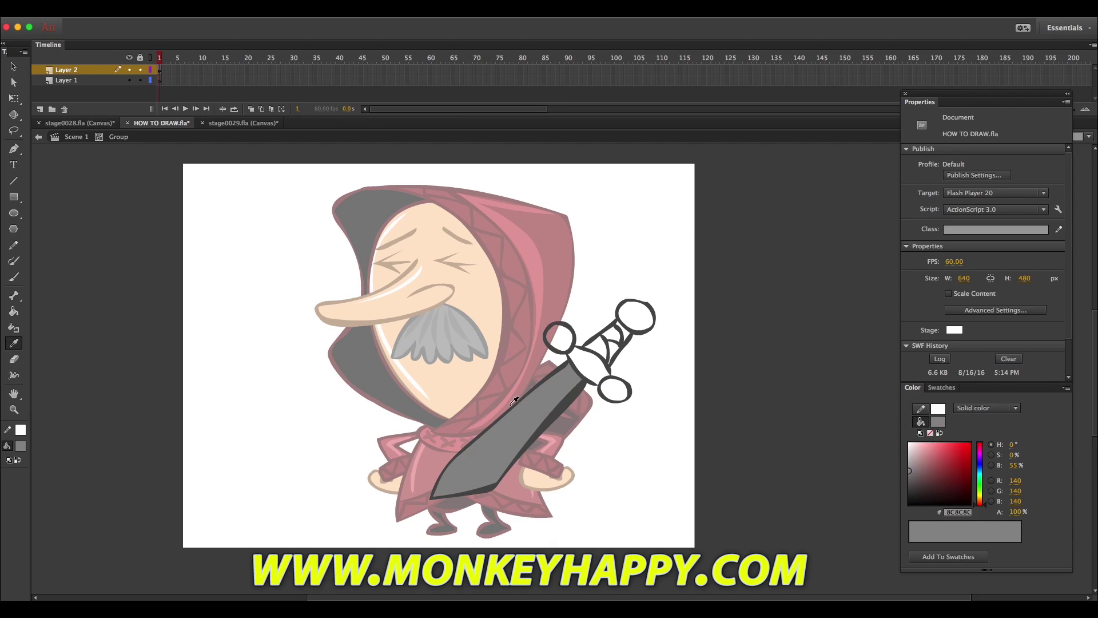
{"action": "left_click", "coordinate": [570, 403]}
{"action": "key", "text": "b"}
{"action": "left_click_drag", "start_coordinate": [577, 374], "coordinate": [507, 430]}
{"action": "mouse_move", "coordinate": [539, 403]}
{"action": "left_mouse_down"}
{"action": "mouse_move", "coordinate": [479, 451]}
{"action": "mouse_move", "coordinate": [490, 455]}
{"action": "mouse_move", "coordinate": [480, 468]}
{"action": "left_mouse_up"}
{"action": "key", "text": "super+z"}
Step: Brush a white FFFFFF highlight along the blade's upper edge, undoing a trial deletion
{"action": "left_click_drag", "start_coordinate": [945, 468], "coordinate": [937, 465]}
{"action": "mouse_move", "coordinate": [441, 490]}
{"action": "left_mouse_down"}
{"action": "mouse_move", "coordinate": [458, 462]}
{"action": "mouse_move", "coordinate": [568, 368]}
{"action": "left_mouse_up"}
{"action": "left_click", "coordinate": [14, 67]}
{"action": "left_click", "coordinate": [449, 469]}
{"action": "key", "text": "Delete"}
{"action": "key", "text": "super+z"}
{"action": "left_click", "coordinate": [366, 388]}
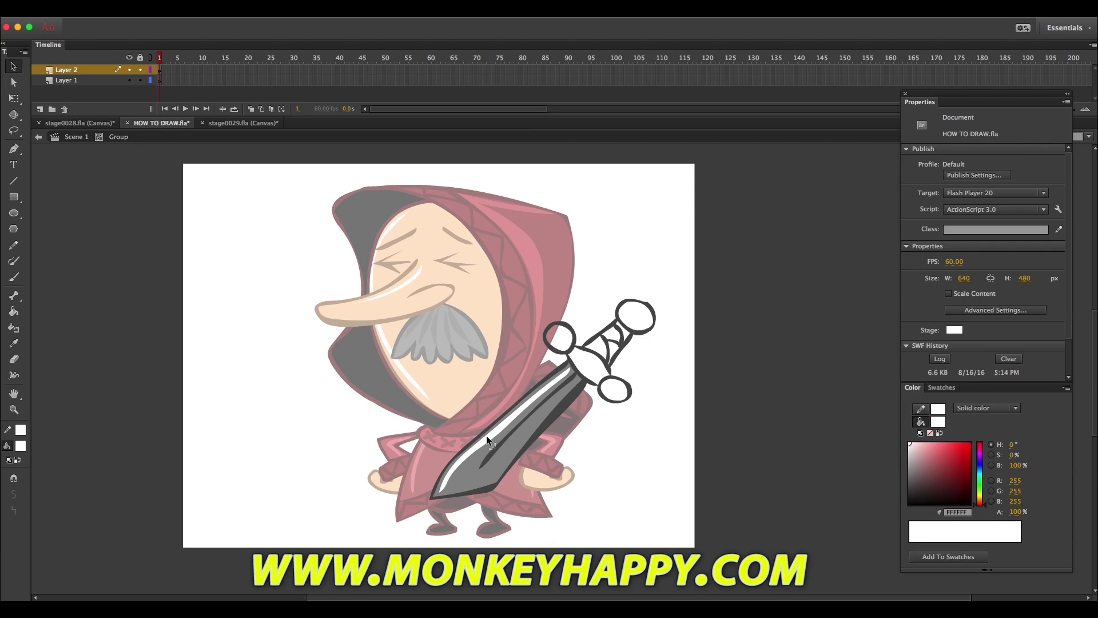
Step: Sample the blade's gray, darken it to 7B7B7B and fill the sword's crossguard, round ends, grip and pommel
{"action": "left_click", "coordinate": [14, 343]}
{"action": "left_click", "coordinate": [544, 407]}
{"action": "left_click", "coordinate": [559, 338]}
{"action": "left_click", "coordinate": [613, 390]}
{"action": "left_click", "coordinate": [589, 366]}
{"action": "left_click", "coordinate": [909, 475]}
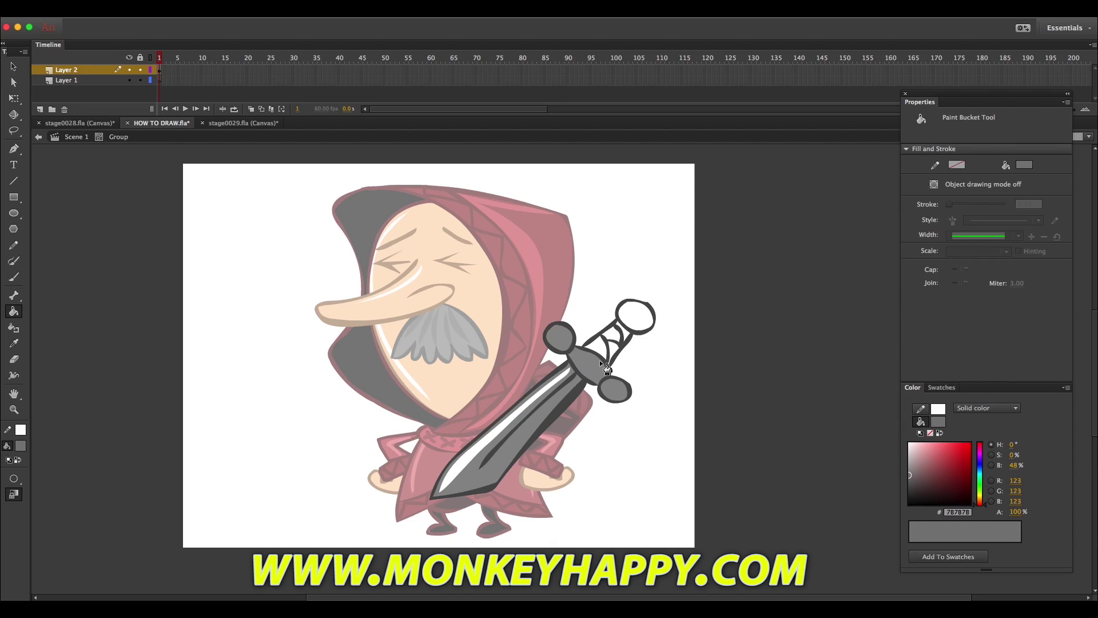
Step: Brush small white FFFFFF highlights on the crossguard, its round ends, the grip and the pommel
{"action": "left_click", "coordinate": [908, 443]}
{"action": "key", "text": "b"}
{"action": "left_click_drag", "start_coordinate": [554, 332], "coordinate": [568, 334]}
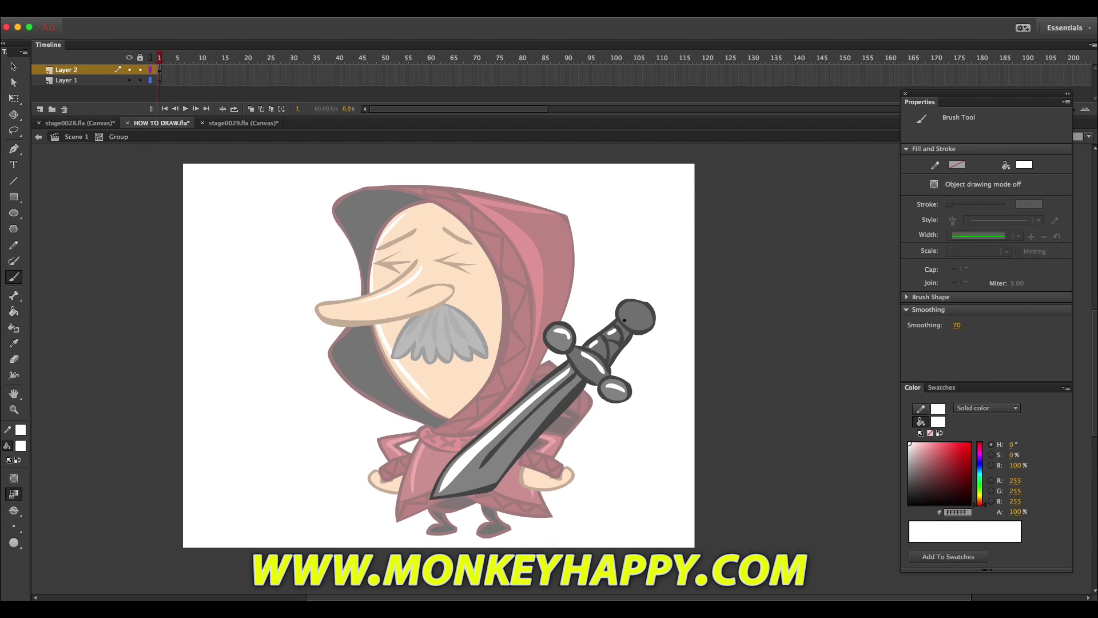
Step: Draw thin pencil lines across the blade's base and the grip, and fill the bands beside the crossguard with black
{"action": "left_click", "coordinate": [14, 245]}
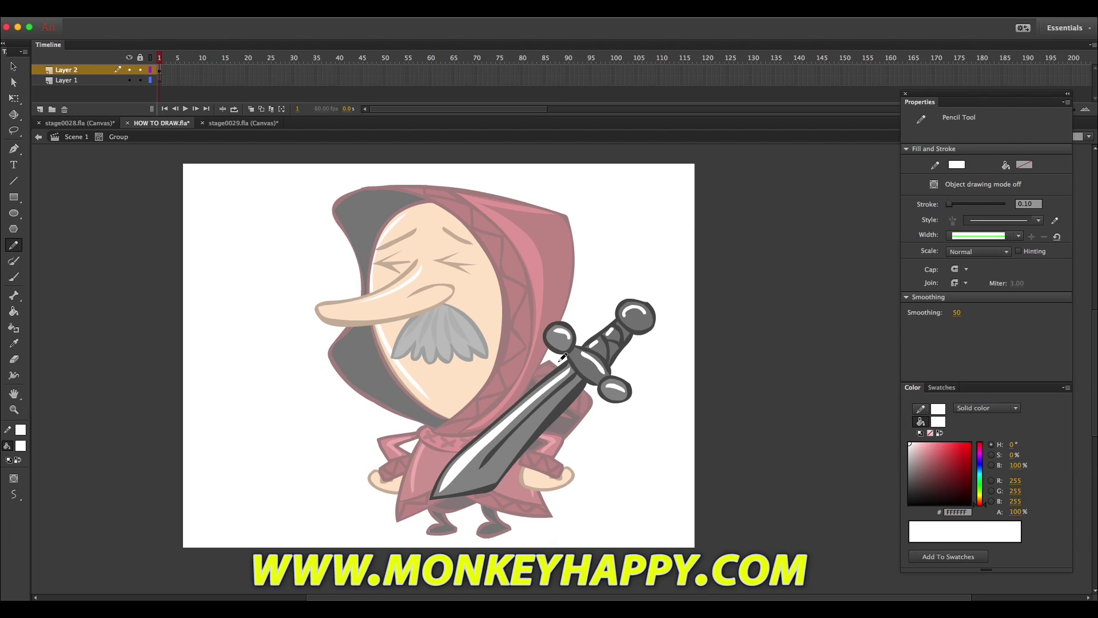
{"action": "key", "text": "k"}
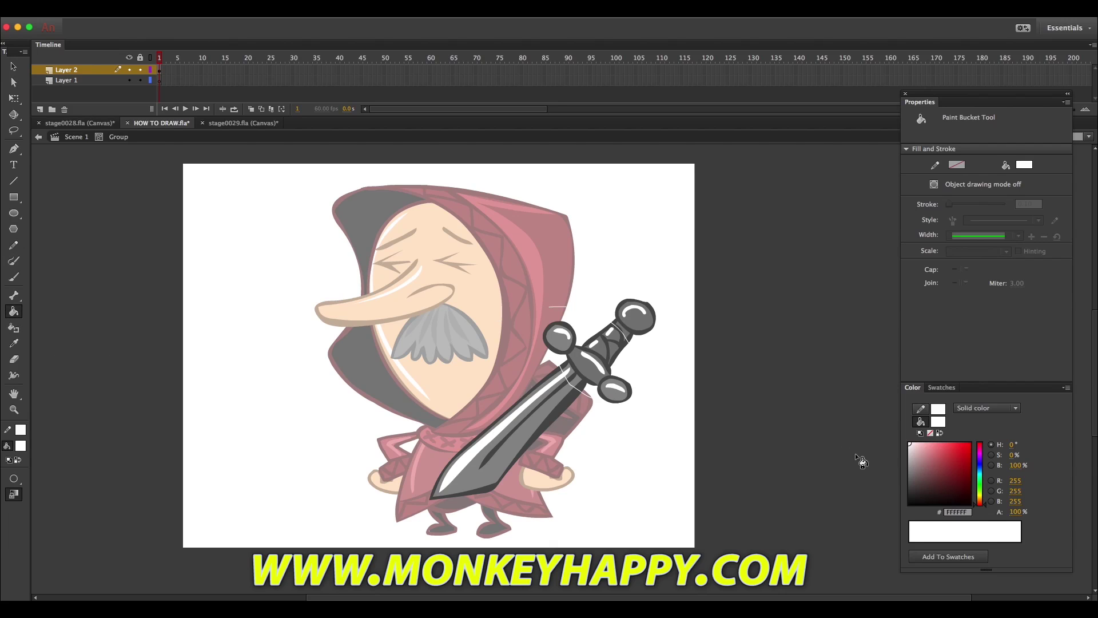
{"action": "left_click", "coordinate": [572, 374]}
{"action": "key", "text": "v"}
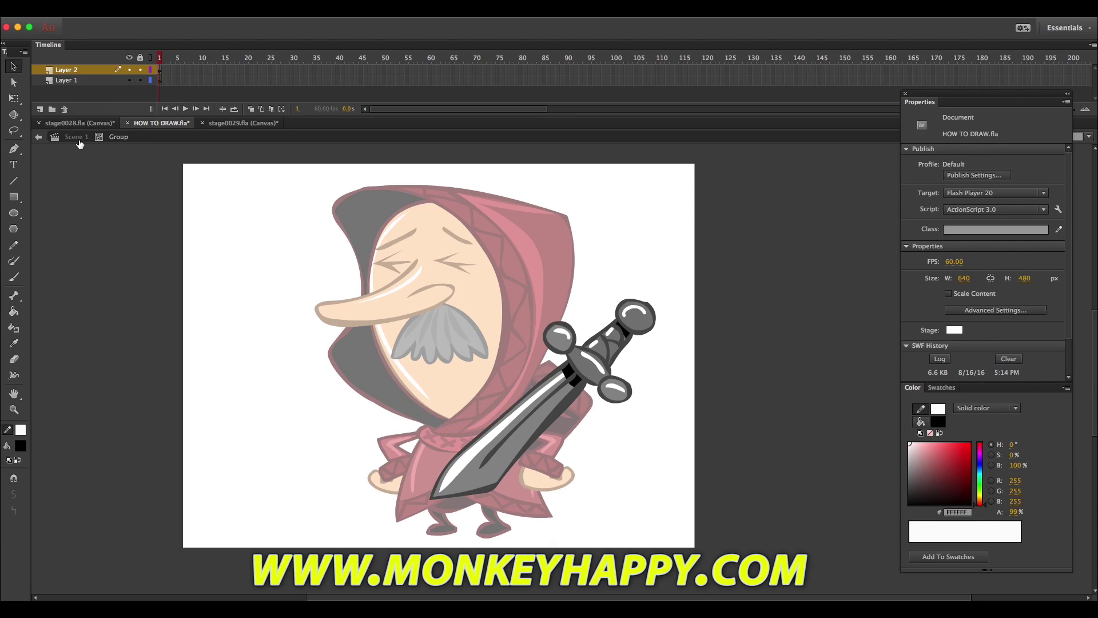
Step: Return to Scene 1, send the sword backward behind the character and nudge it up and to the right
{"action": "left_click", "coordinate": [78, 140]}
{"action": "key", "text": "super+Down"}
{"action": "key", "text": "super+Down"}
{"action": "key", "text": "super+Down"}
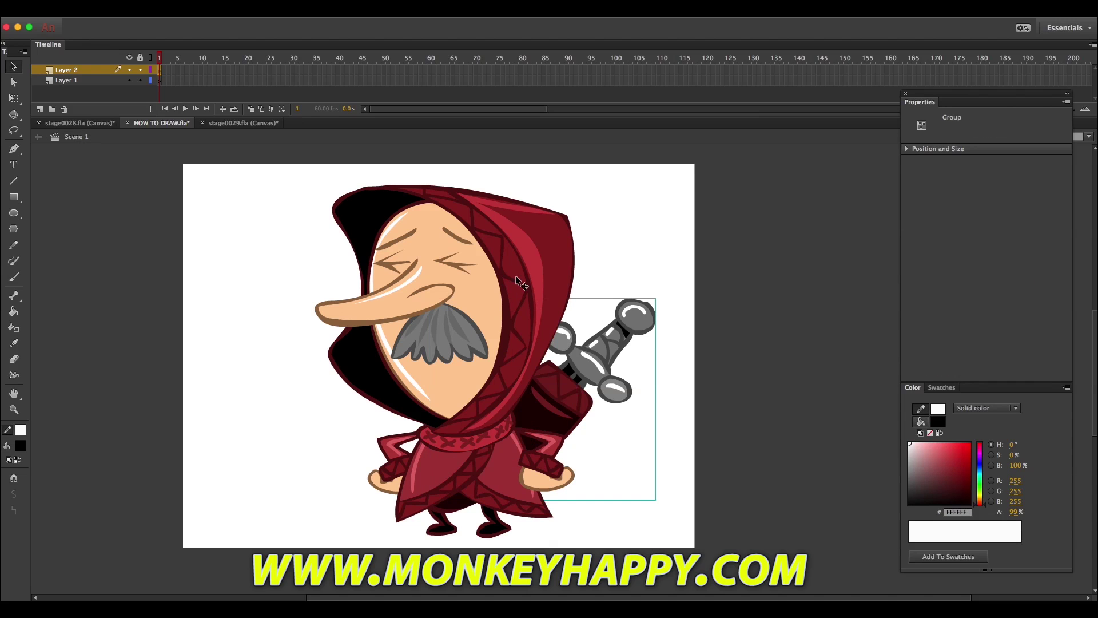
{"action": "key", "text": "shift+Right"}
{"action": "key", "text": "shift+Right"}
{"action": "key", "text": "shift+Up"}
{"action": "key", "text": "shift+Up"}
Step: Convert the sword to a movie clip named "sword gg", send it behind the pouch and save the file
{"action": "left_click", "coordinate": [197, 9]}
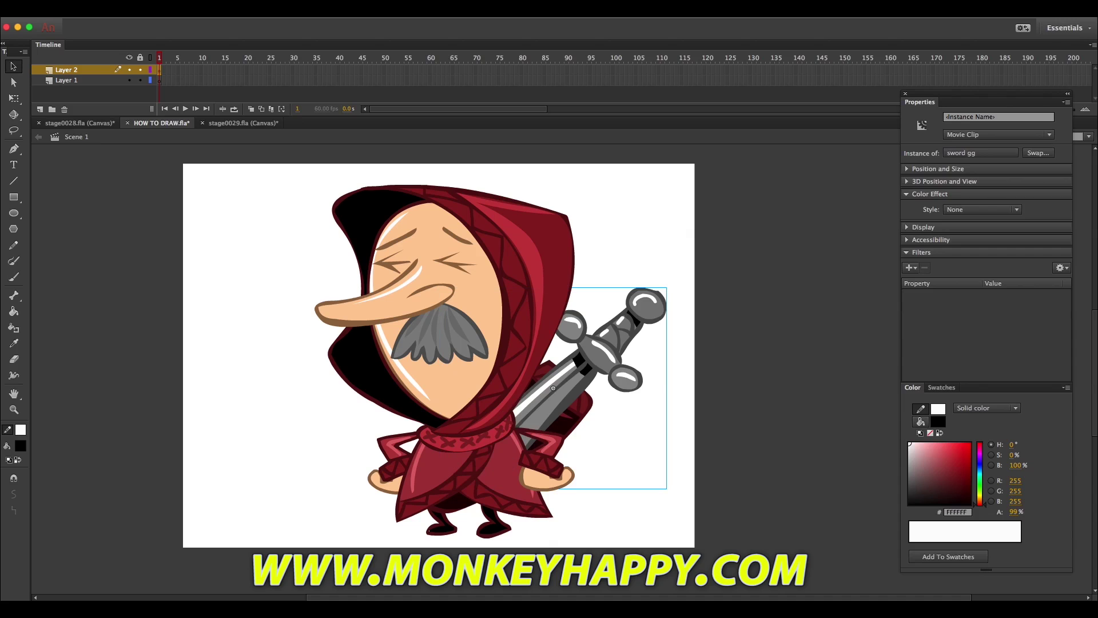
{"action": "key", "text": "super+Down"}
{"action": "left_click", "coordinate": [556, 396]}
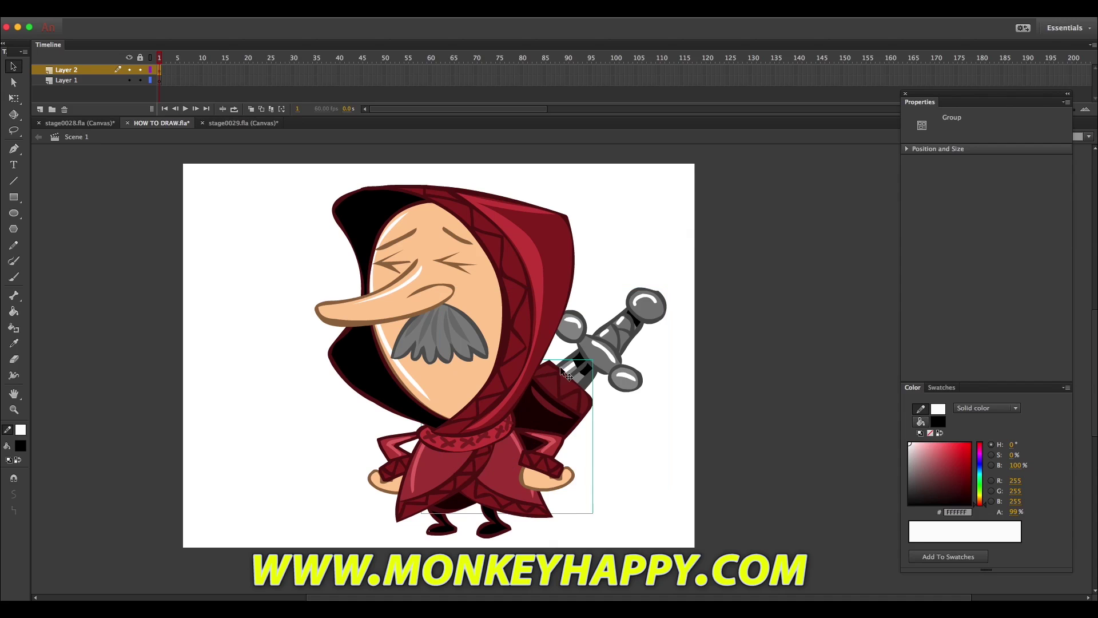
{"action": "key", "text": "super+s"}
Step: Convert the head to a movie clip named "duded head" and move its transformation point to the neck
{"action": "left_click", "coordinate": [434, 321]}
{"action": "left_click", "coordinate": [204, 9]}
{"action": "left_click", "coordinate": [227, 42]}
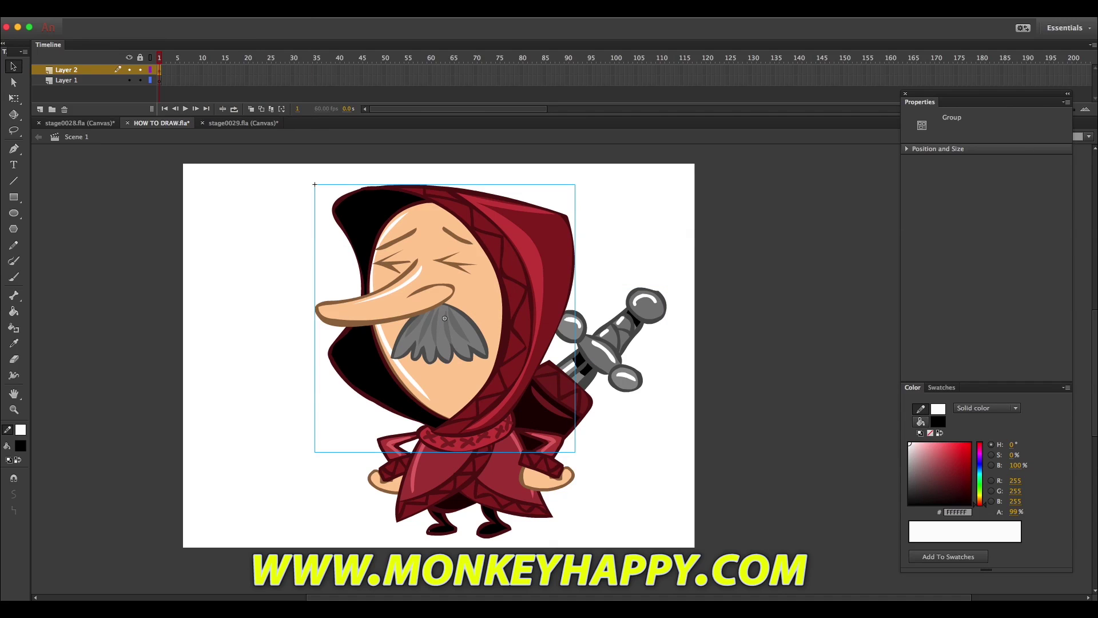
{"action": "key", "text": "F8"}
{"action": "key", "text": "Return"}
{"action": "key", "text": "q"}
{"action": "left_click_drag", "start_coordinate": [445, 318], "coordinate": [454, 413]}
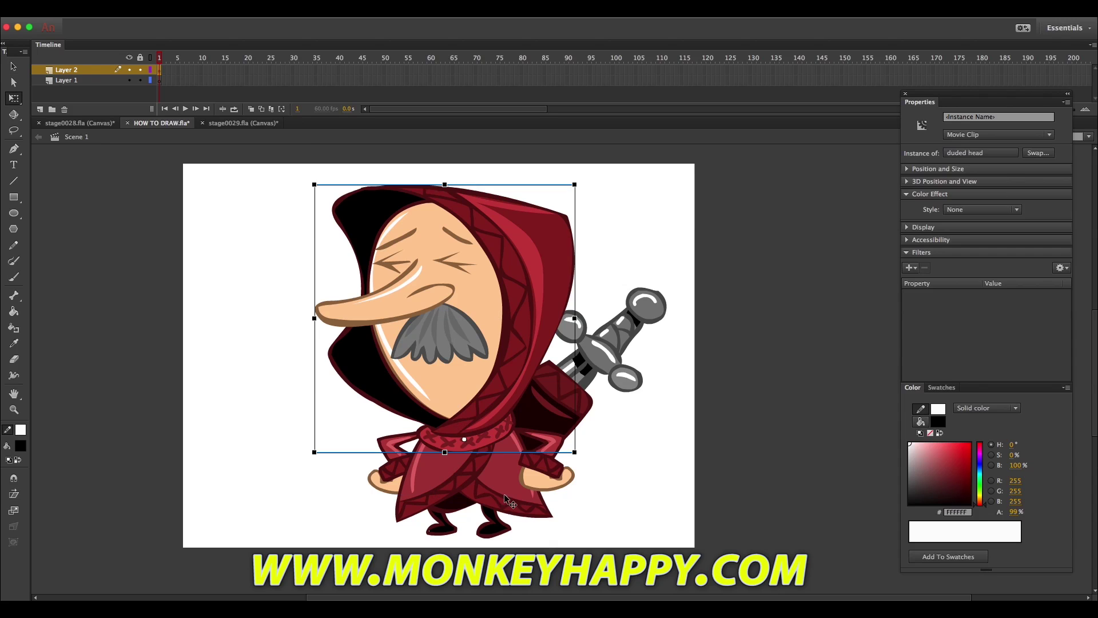
Step: Convert the cloaked body to a movie clip named "duded bogr"
{"action": "left_click", "coordinate": [464, 441]}
{"action": "left_click", "coordinate": [230, 11]}
{"action": "mouse_move", "coordinate": [206, 11]}
{"action": "left_click", "coordinate": [230, 42]}
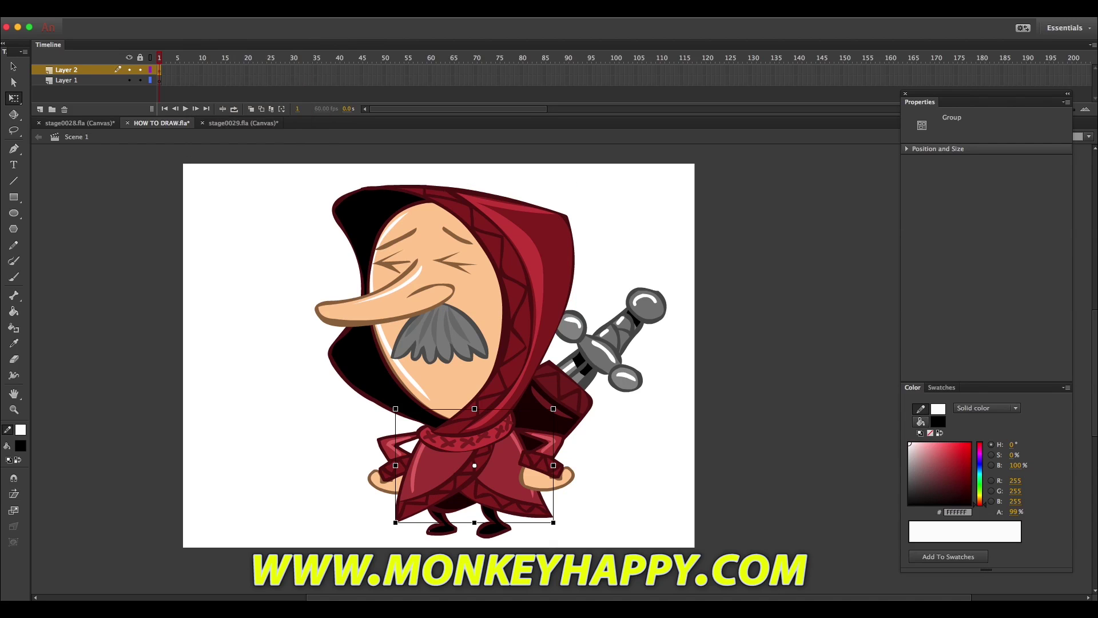
{"action": "key", "text": "F8"}
{"action": "type", "text": "duded bogr"}
{"action": "key", "text": "Return"}
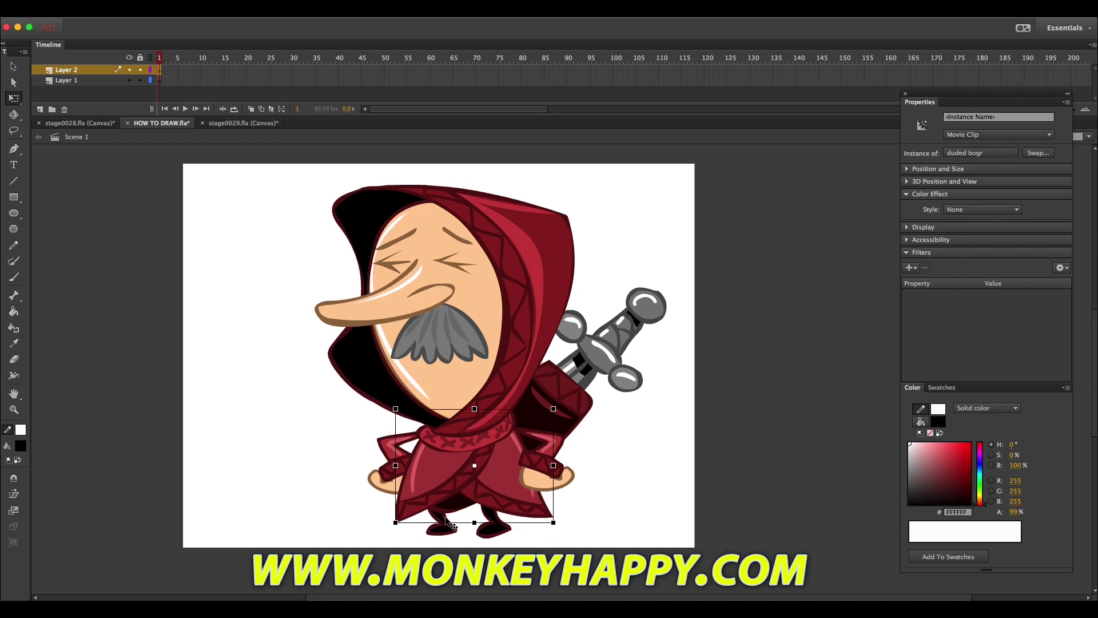
Step: Send the pouch to the back of the stack, and send the sword behind it
{"action": "left_click", "coordinate": [459, 504]}
{"action": "key", "text": "super+shift+Down"}
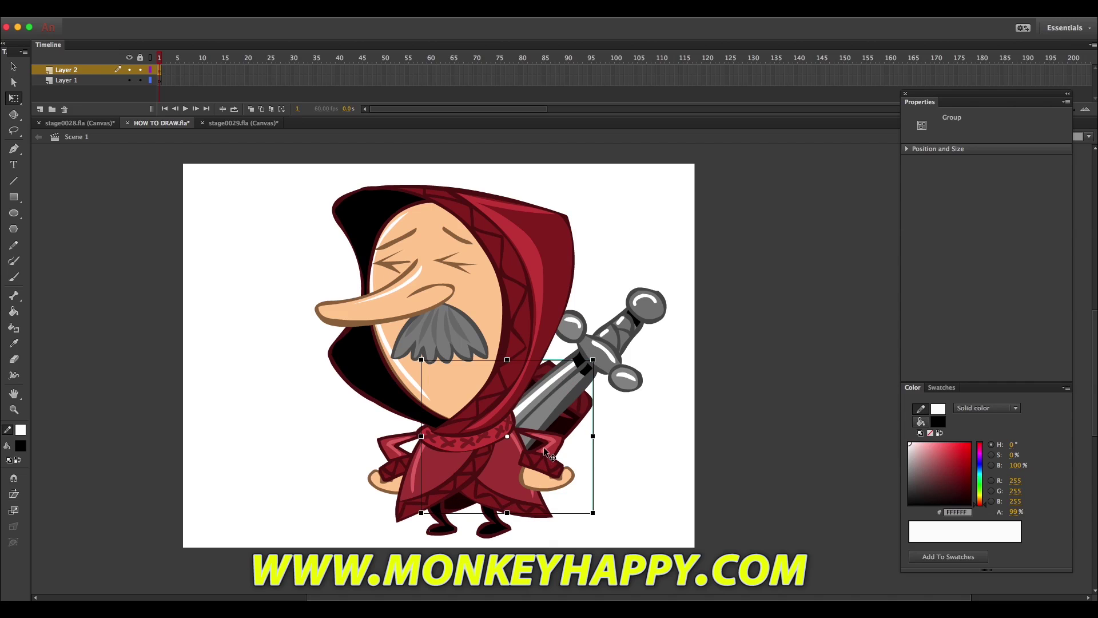
{"action": "left_click", "coordinate": [613, 327]}
{"action": "key", "text": "super+shift+Down"}
Step: Inspect the foot symbol, return to Scene 1 and check the arm, head and body parts by selecting them
{"action": "double_click", "coordinate": [439, 527]}
{"action": "left_click", "coordinate": [404, 532]}
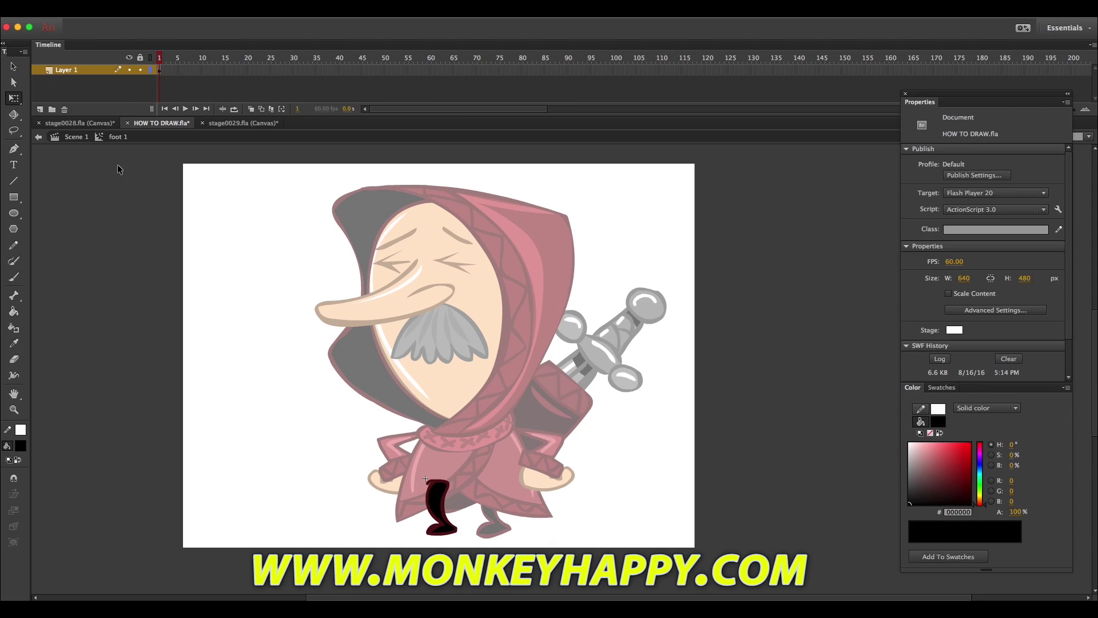
{"action": "left_click", "coordinate": [76, 137]}
{"action": "left_click", "coordinate": [366, 433]}
{"action": "left_click", "coordinate": [389, 457]}
{"action": "left_click", "coordinate": [449, 376]}
{"action": "left_click", "coordinate": [506, 460]}
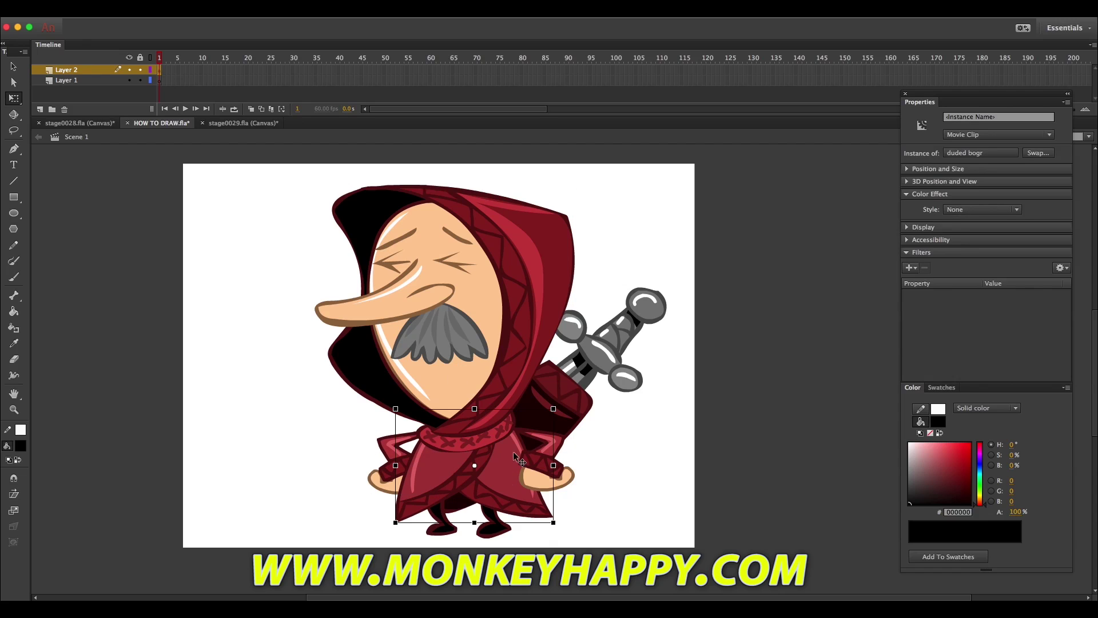
Step: Convert the pouch to a movie clip named "sword holder g", lower it in the stack and save the file
{"action": "left_click", "coordinate": [555, 414]}
{"action": "left_click", "coordinate": [177, 12]}
{"action": "mouse_move", "coordinate": [204, 12]}
{"action": "left_click", "coordinate": [226, 45]}
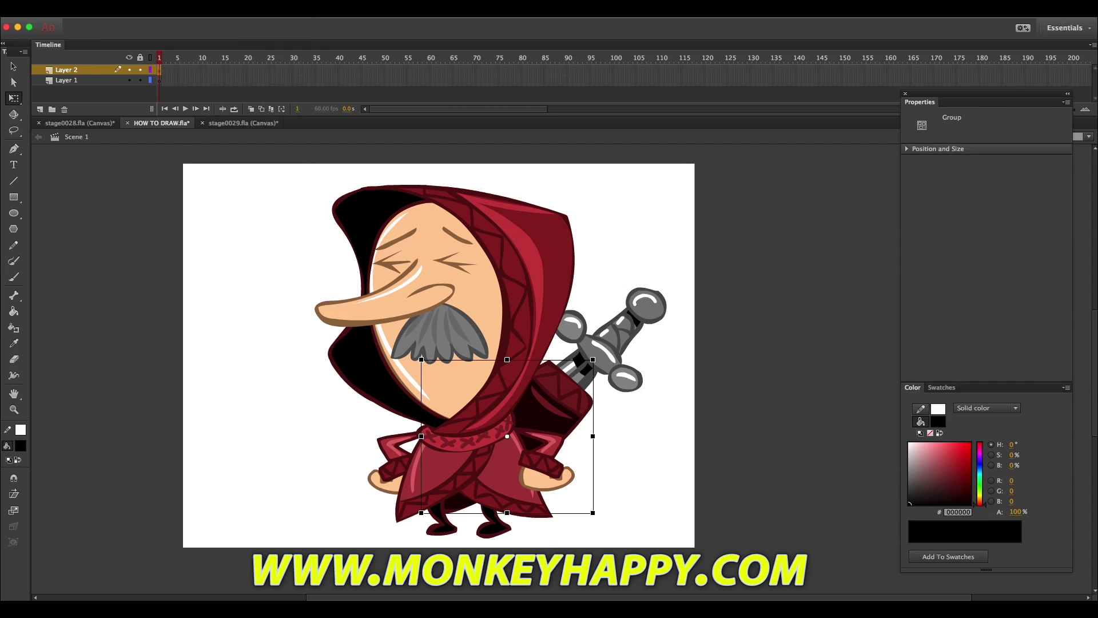
{"action": "key", "text": "Return"}
{"action": "key", "text": "alt+shift+Down"}
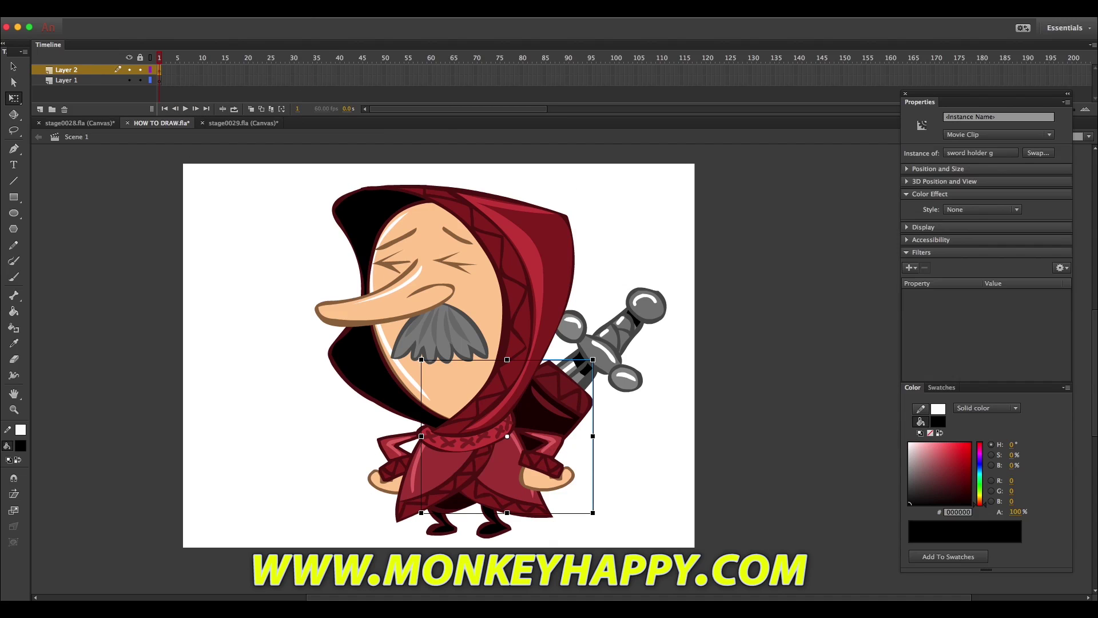
{"action": "key", "text": "super+s"}
Step: Select all the character's parts and convert them to one movie clip named "dude all sg"
{"action": "left_click_drag", "start_coordinate": [698, 539], "coordinate": [308, 166]}
{"action": "left_click", "coordinate": [205, 12]}
{"action": "left_click", "coordinate": [226, 41]}
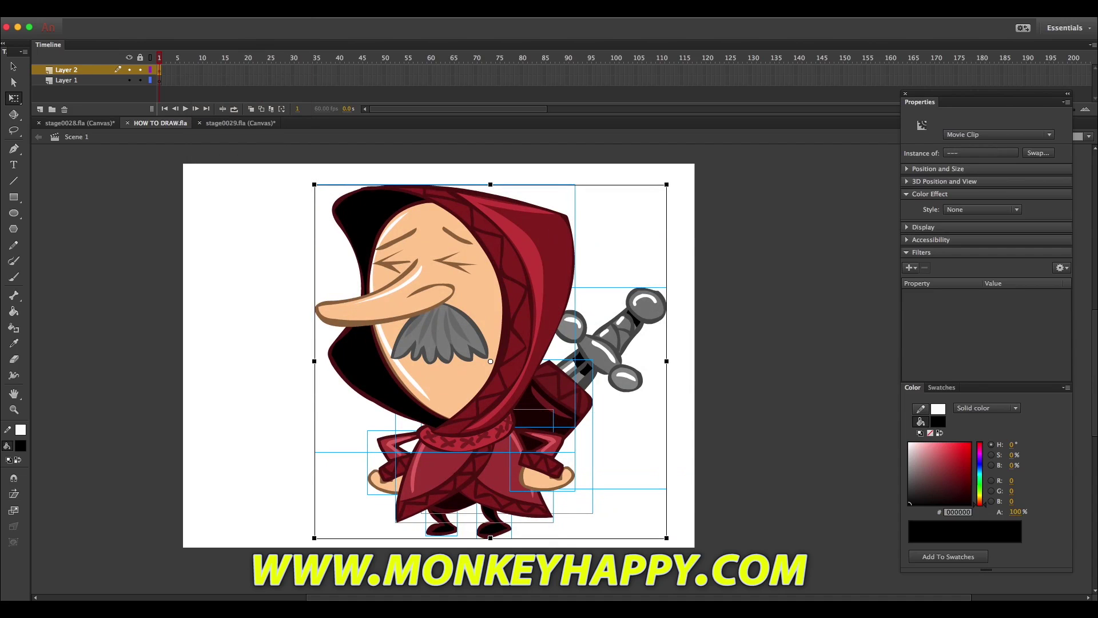
{"action": "key", "text": "Return"}
Step: Open the "dude all sg" clip, distribute its parts to separate layers and create classic tweens on them
{"action": "double_click", "coordinate": [514, 242]}
{"action": "right_click", "coordinate": [481, 270]}
{"action": "left_click", "coordinate": [559, 488]}
{"action": "right_click", "coordinate": [159, 80]}
{"action": "left_click", "coordinate": [182, 115]}
Step: Insert keyframes at frames 10 and 20 on all of the character's part layers
{"action": "left_click_drag", "start_coordinate": [202, 82], "coordinate": [207, 150]}
{"action": "key", "text": "F6"}
{"action": "scroll", "coordinate": [235, 79], "scroll_direction": "up", "scroll_amount": 5}
{"action": "left_click_drag", "start_coordinate": [247, 81], "coordinate": [247, 151]}
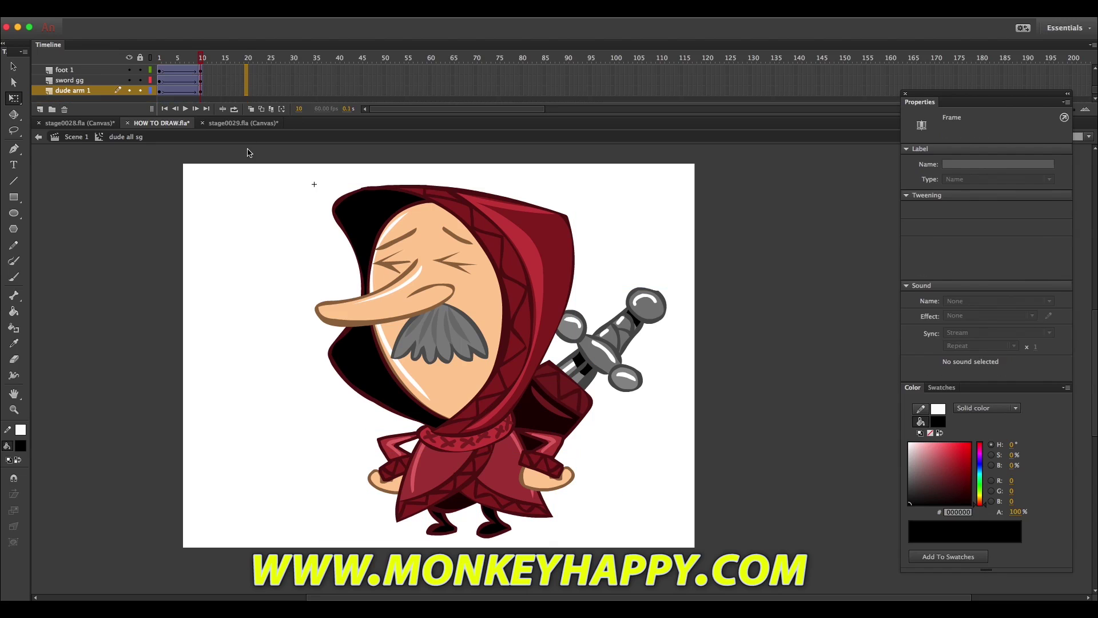
{"action": "key", "text": "F6"}
Step: At frame 10, scale the body slightly wider and shorter
{"action": "left_click", "coordinate": [202, 80]}
{"action": "left_click", "coordinate": [513, 447]}
{"action": "double_click", "coordinate": [553, 410]}
{"action": "left_click", "coordinate": [126, 137]}
{"action": "left_click", "coordinate": [512, 456]}
{"action": "left_click_drag", "start_coordinate": [553, 409], "coordinate": [557, 406]}
Step: At frame 10, nudge the head and rotate it slightly clockwise, and rotate the sword and its holder clockwise together
{"action": "left_click", "coordinate": [527, 354]}
{"action": "left_click_drag", "start_coordinate": [526, 354], "coordinate": [527, 352]}
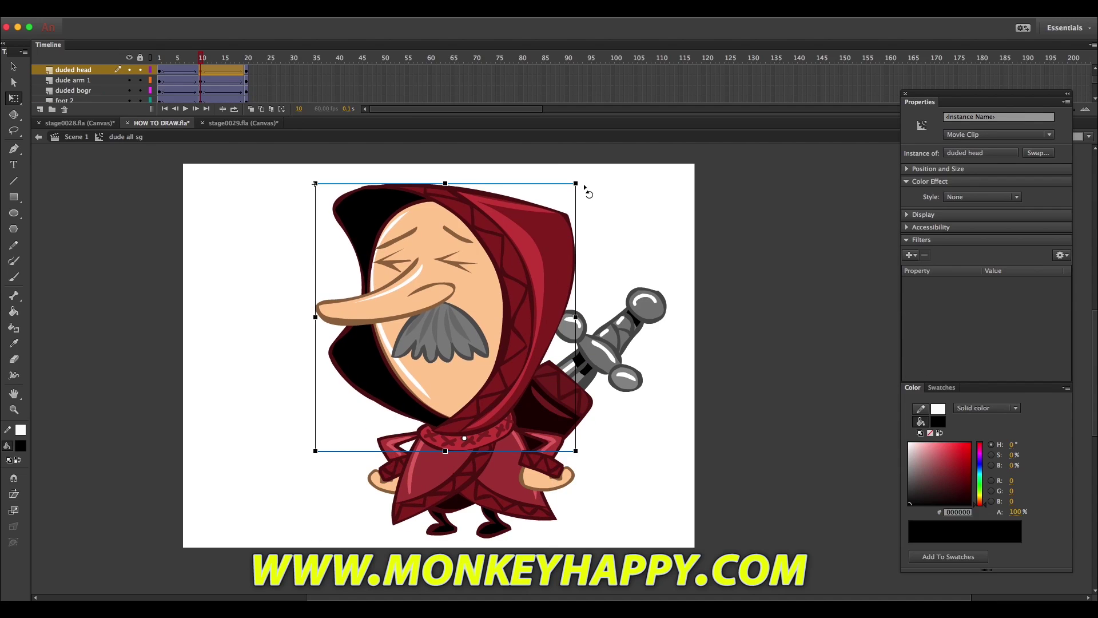
{"action": "left_click_drag", "start_coordinate": [584, 186], "coordinate": [592, 191]}
{"action": "left_click", "coordinate": [636, 344]}
{"action": "left_click", "coordinate": [579, 399], "text": "shift"}
{"action": "left_click_drag", "start_coordinate": [672, 296], "coordinate": [676, 304]}
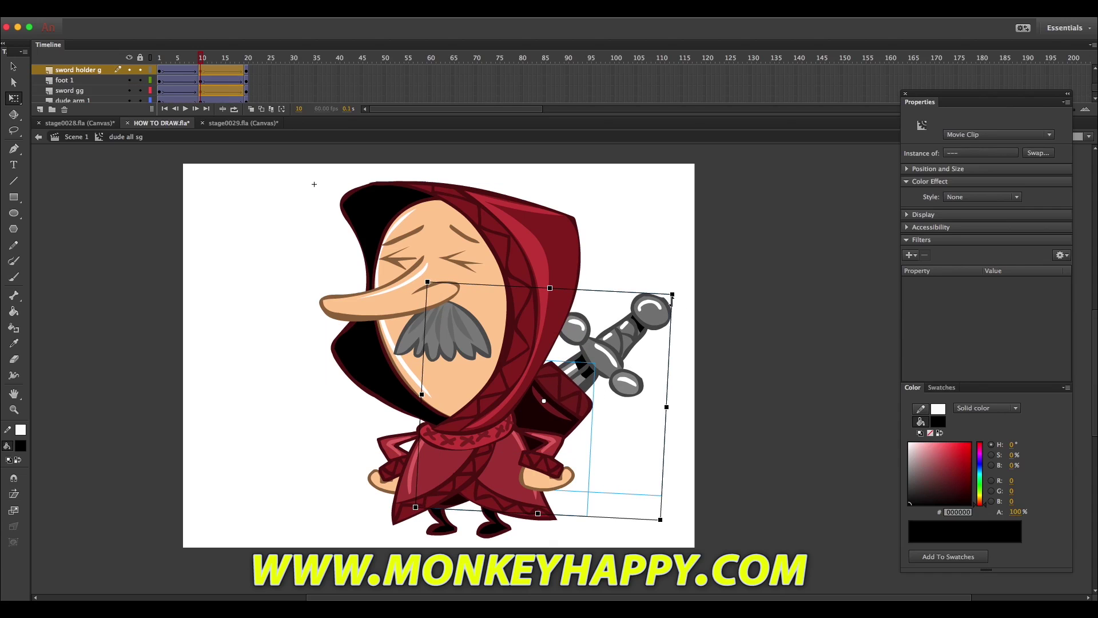
Step: At frame 10, rotate both arms slightly outward from the body
{"action": "left_click", "coordinate": [551, 476]}
{"action": "left_click_drag", "start_coordinate": [582, 500], "coordinate": [587, 497]}
{"action": "left_click", "coordinate": [392, 473]}
{"action": "left_click_drag", "start_coordinate": [438, 501], "coordinate": [435, 505]}
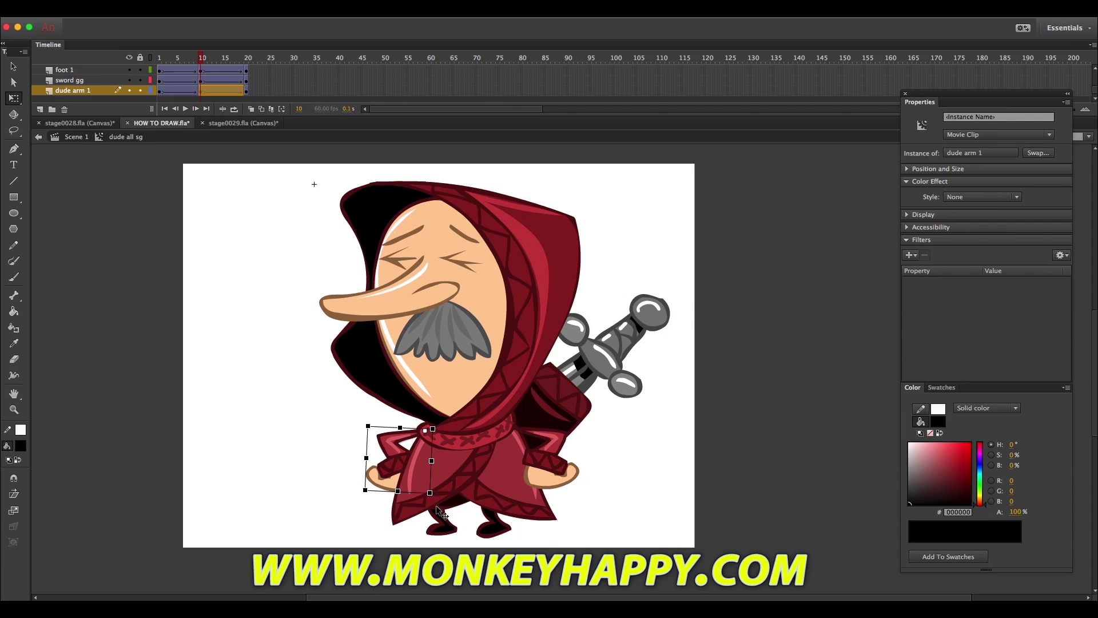
Step: Play the animation and slow it by inserting frames on all part layers, extending the keyframes to frames 20 and 42
{"action": "key", "text": "Return"}
{"action": "scroll", "coordinate": [177, 80], "scroll_direction": "up", "scroll_amount": 5}
{"action": "left_click_drag", "start_coordinate": [177, 70], "coordinate": [176, 202]}
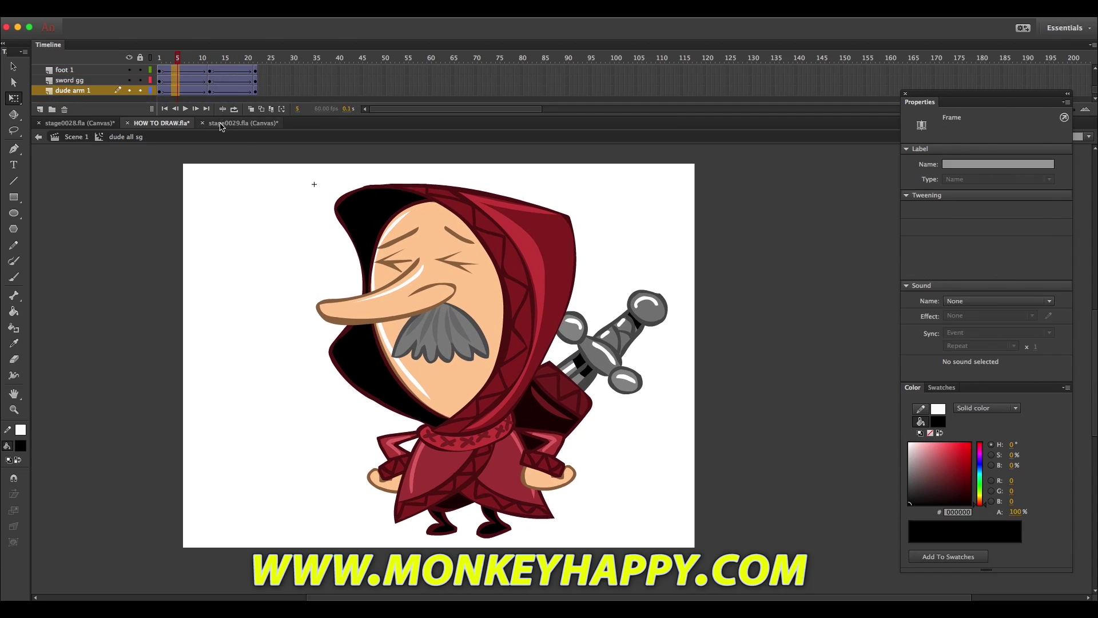
{"action": "key", "text": "F5"}
{"action": "key", "text": "F5"}
{"action": "key", "text": "F5"}
{"action": "key", "text": "F5"}
{"action": "key", "text": "F5"}
{"action": "left_click_drag", "start_coordinate": [252, 95], "coordinate": [264, 19]}
{"action": "key", "text": "F5"}
{"action": "key", "text": "F5"}
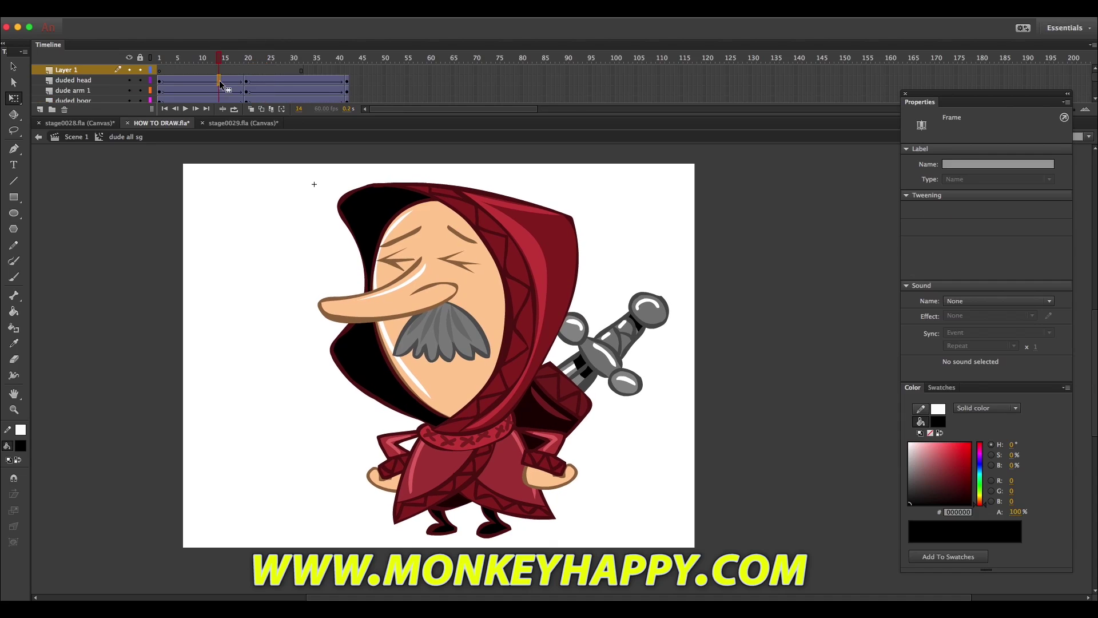
Step: Return to Scene 1 and test the movie to preview the character's idle animation
{"action": "double_click", "coordinate": [184, 191]}
{"action": "left_click", "coordinate": [316, 10]}
{"action": "left_click", "coordinate": [339, 93]}
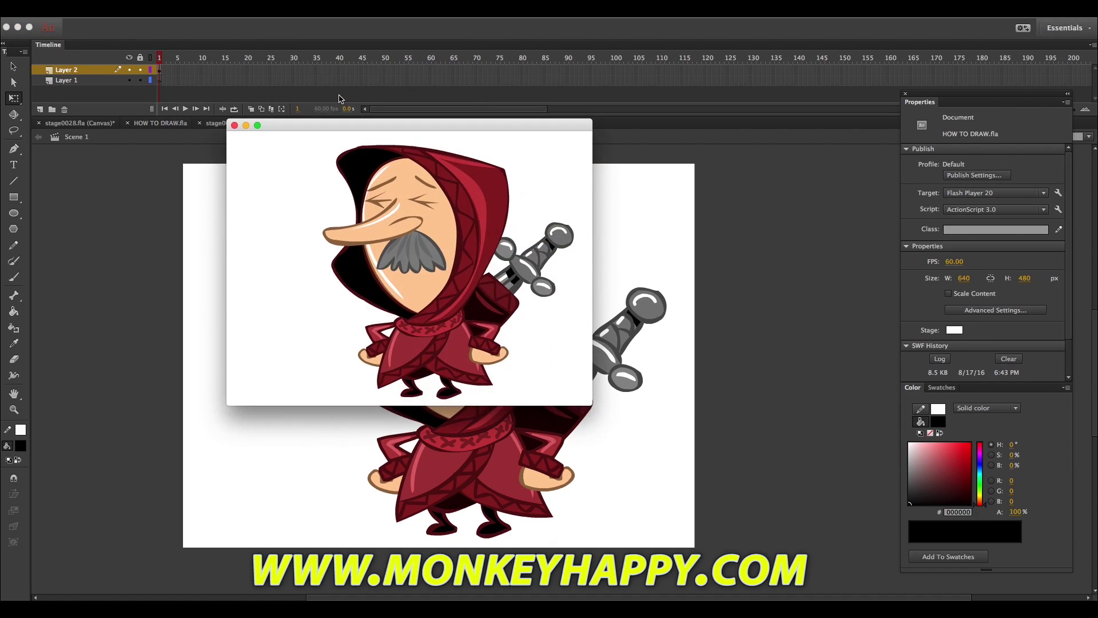